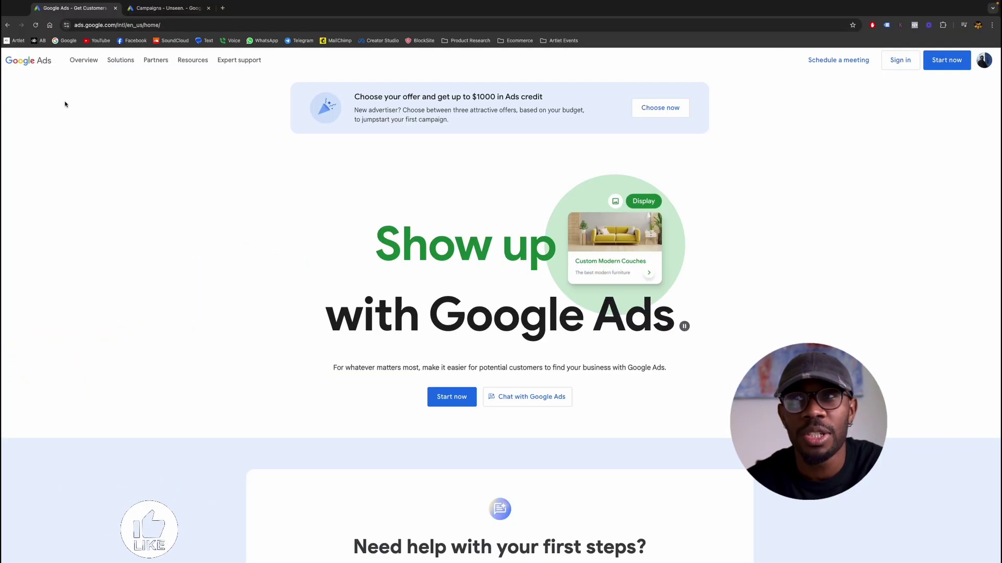
- Go from the Google Ads home page to the account's Campaigns overview tab
{"action": "left_click", "coordinate": [120, 60]}
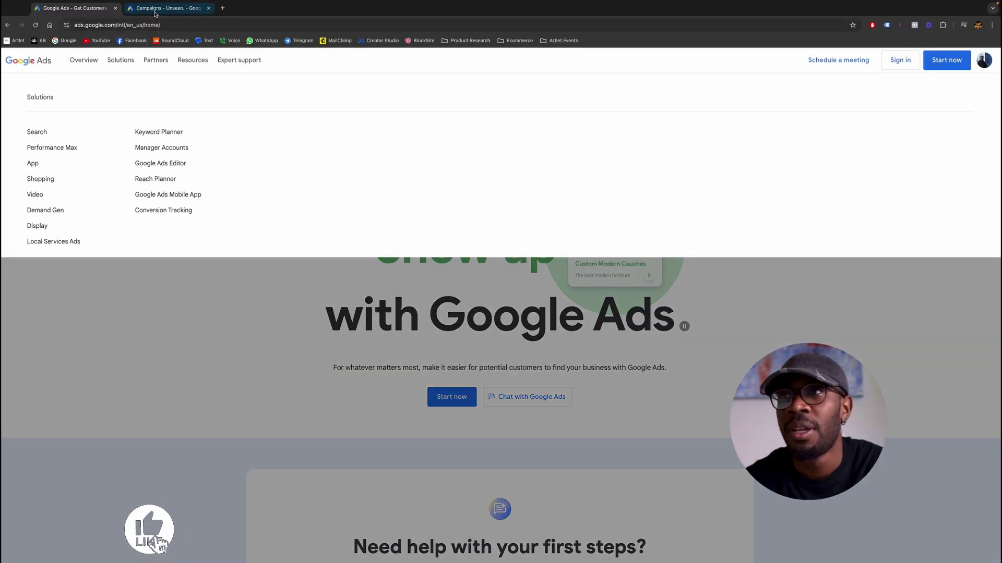
{"action": "left_click", "coordinate": [155, 13]}
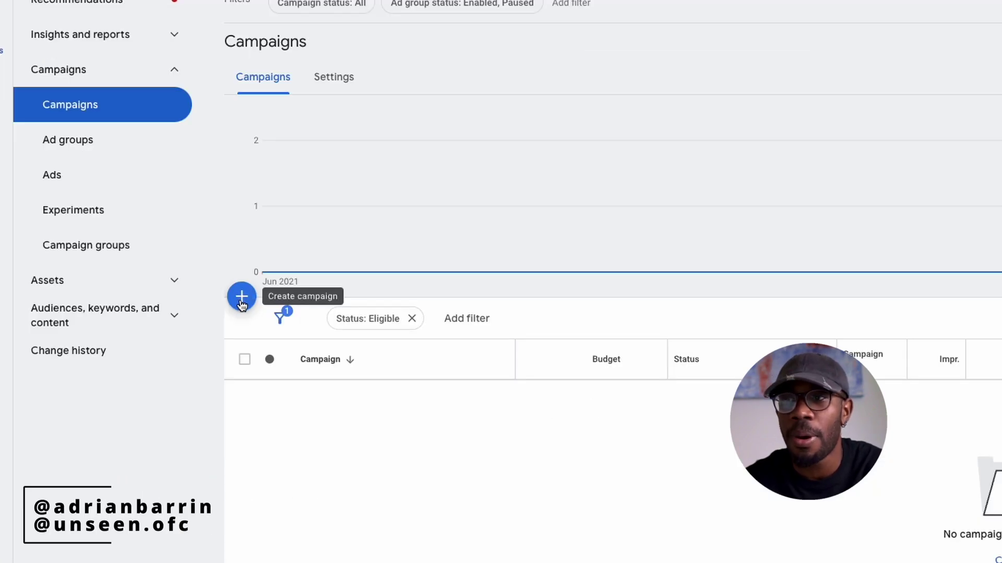
- Start a new campaign without goal guidance, choosing the Video type with the Video views subtype
{"action": "left_click", "coordinate": [241, 302]}
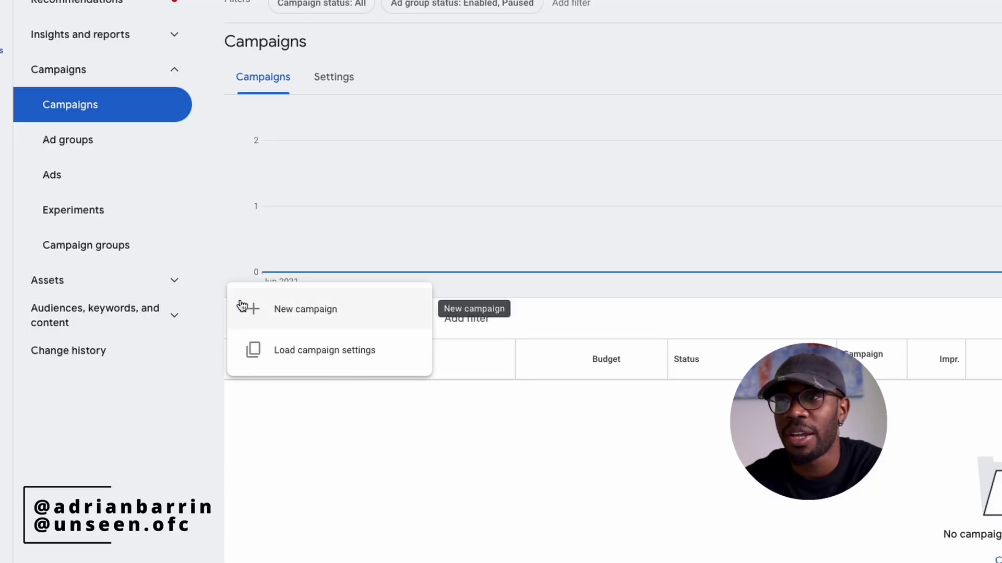
{"action": "left_click", "coordinate": [285, 315]}
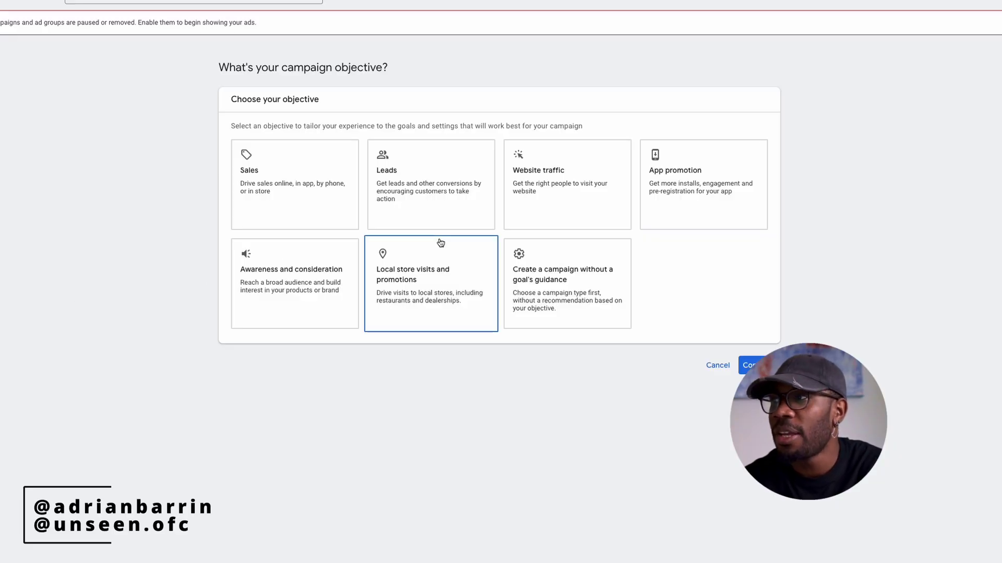
{"action": "left_click", "coordinate": [524, 285]}
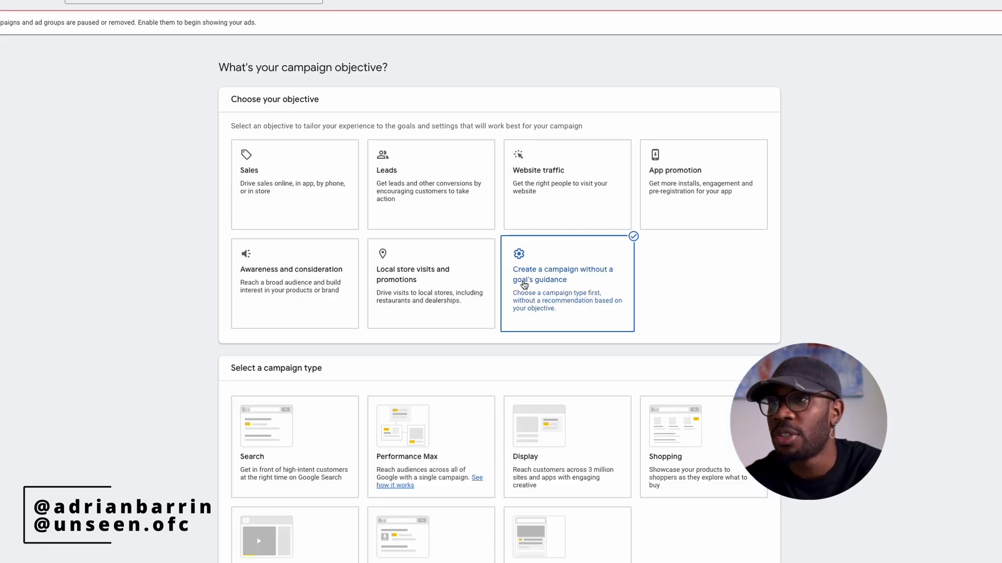
{"action": "scroll", "coordinate": [317, 415], "scroll_direction": "down", "scroll_amount": 1}
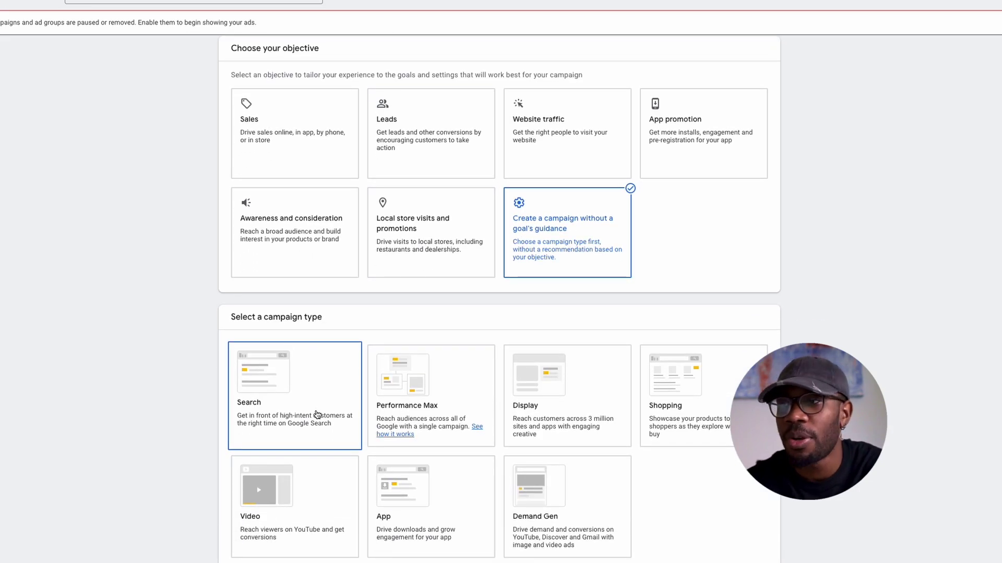
{"action": "left_click", "coordinate": [288, 488]}
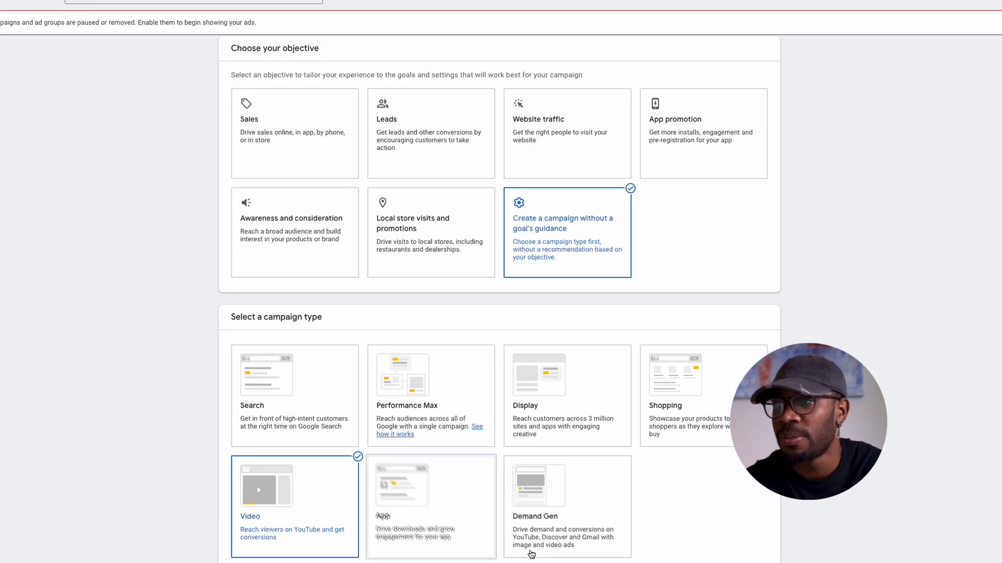
{"action": "scroll", "coordinate": [531, 554], "scroll_direction": "down", "scroll_amount": 6}
{"action": "scroll", "coordinate": [532, 556], "scroll_direction": "down", "scroll_amount": 2}
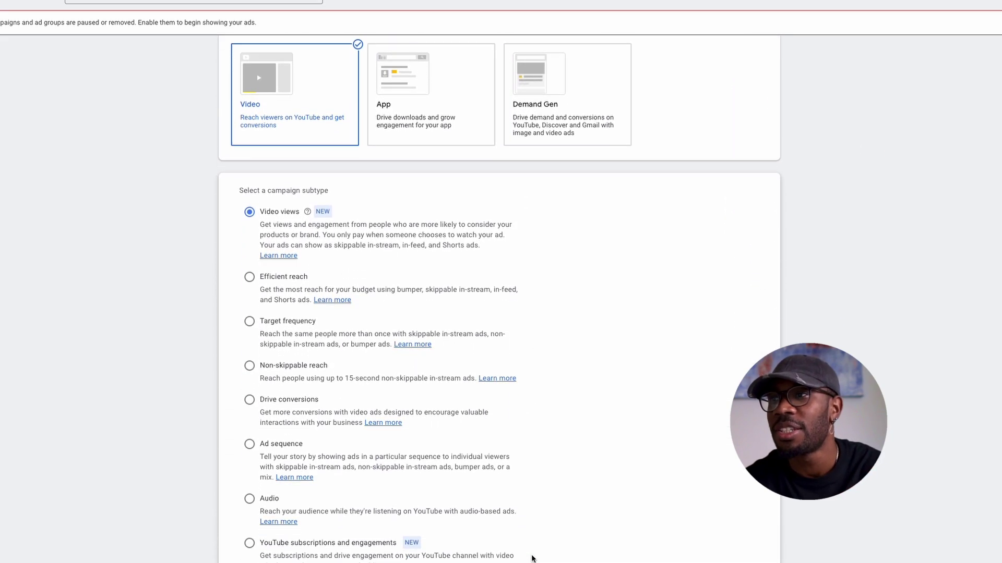
{"action": "scroll", "coordinate": [532, 559], "scroll_direction": "down", "scroll_amount": 1}
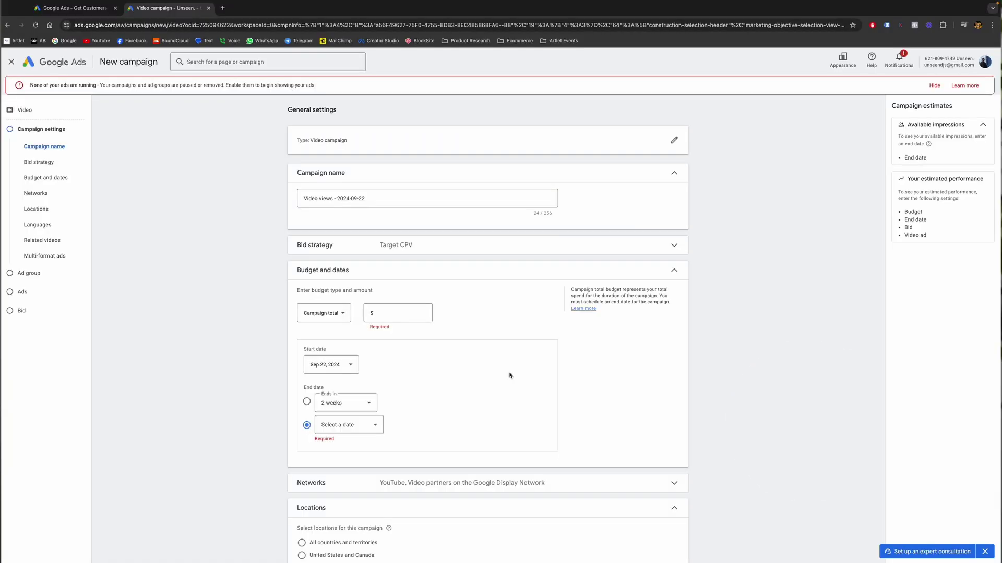
- Rename the campaign 'Believe Campaign' and expand Bid strategy to confirm Target CPV
{"action": "left_click", "coordinate": [381, 202]}
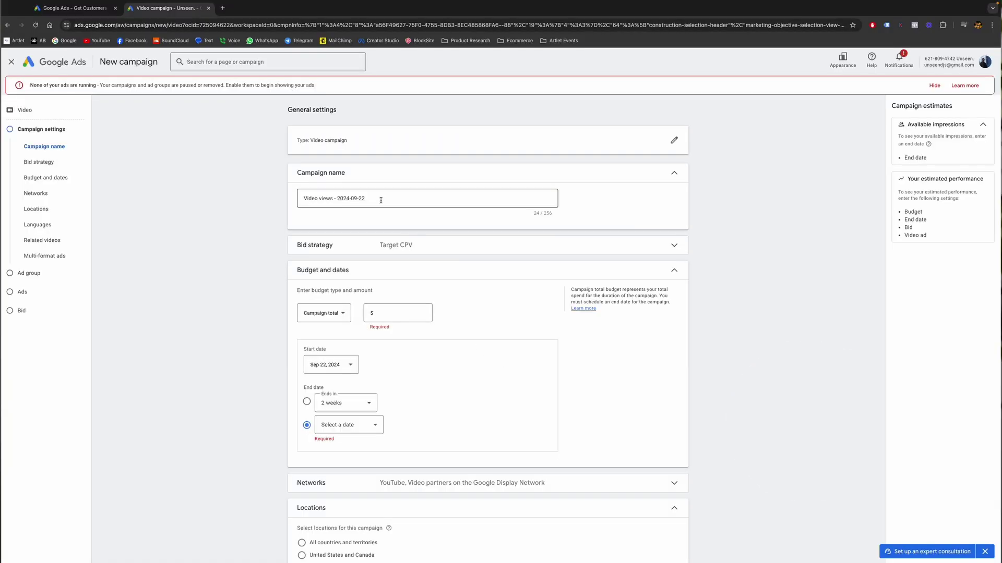
{"action": "left_click_drag", "start_coordinate": [374, 201], "coordinate": [270, 201]}
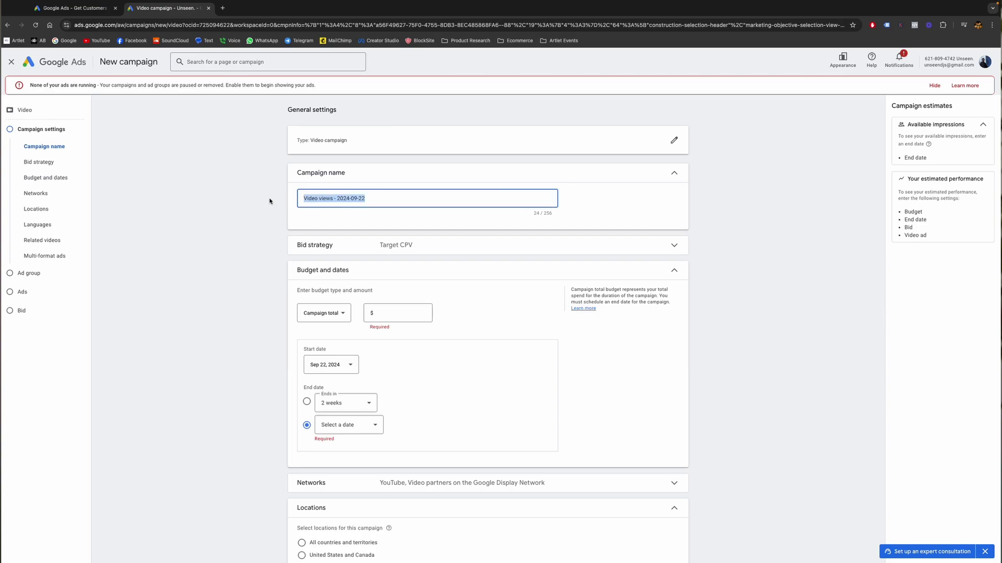
{"action": "type", "text": "Believe Campaign"}
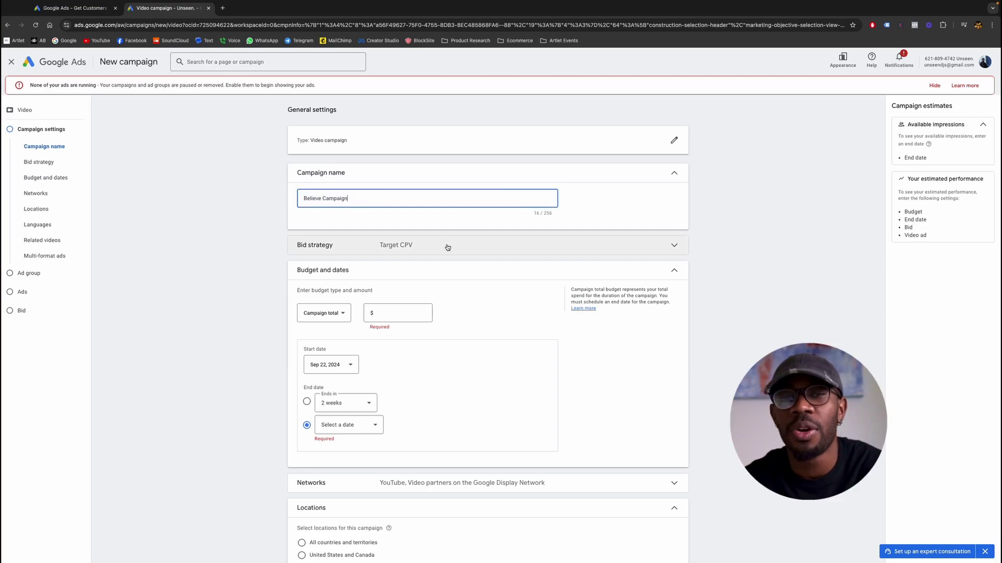
{"action": "left_click", "coordinate": [447, 248]}
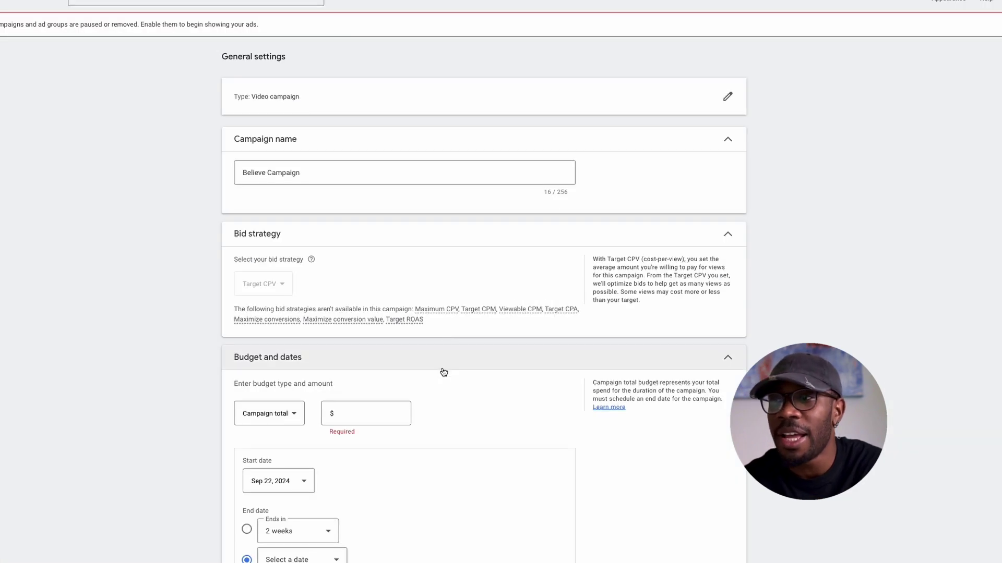
- Set the campaign budget type to Daily with an amount of $10.00
{"action": "scroll", "coordinate": [456, 345], "scroll_direction": "down", "scroll_amount": 3}
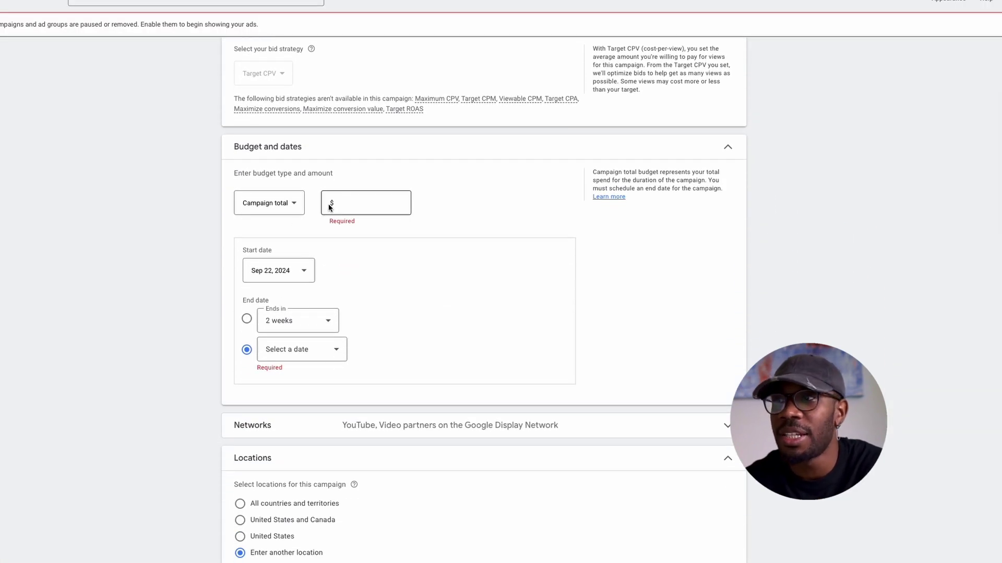
{"action": "left_click", "coordinate": [285, 204]}
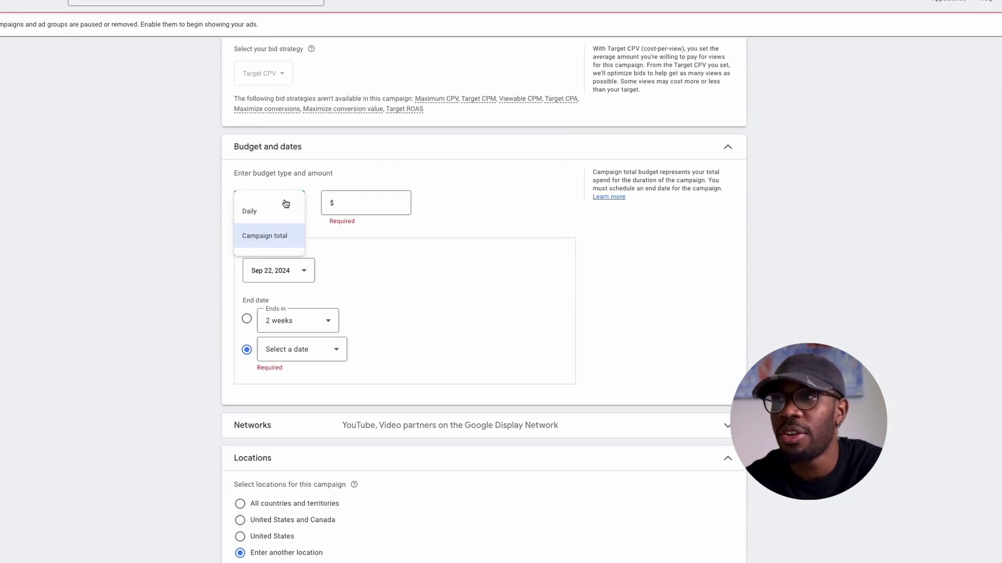
{"action": "left_click", "coordinate": [259, 214]}
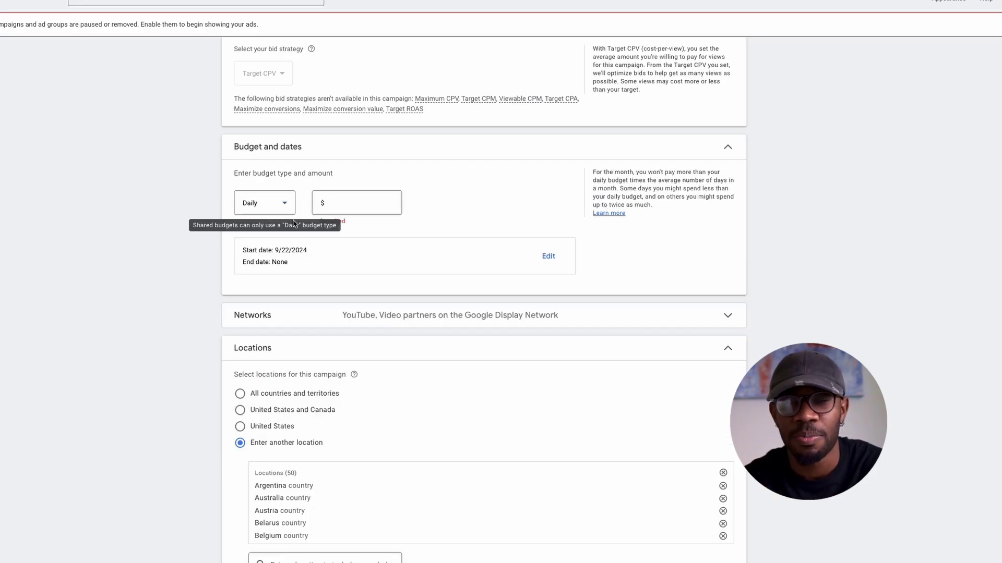
{"action": "key", "text": "Tab"}
{"action": "type", "text": "10"}
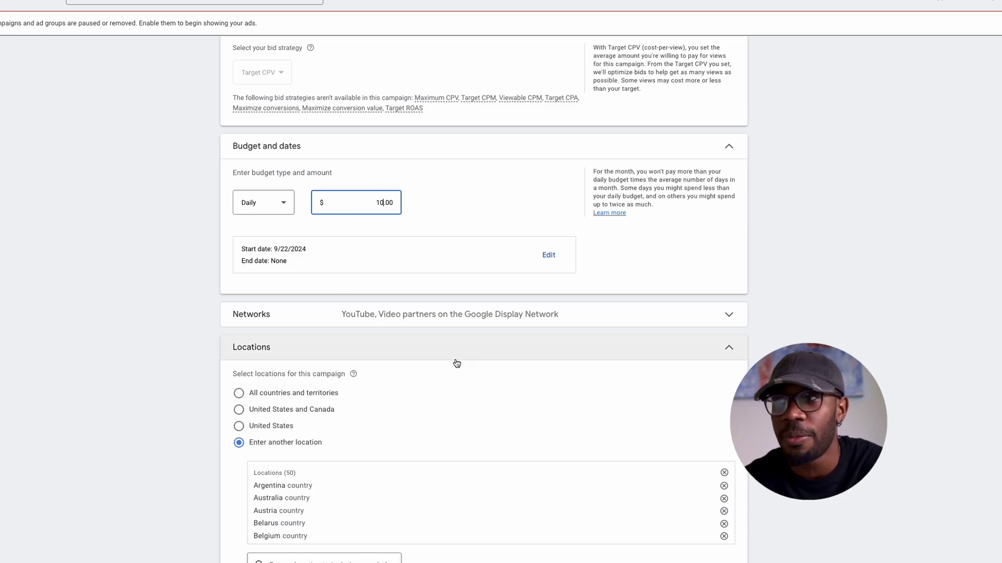
{"action": "scroll", "coordinate": [456, 364], "scroll_direction": "down", "scroll_amount": 2}
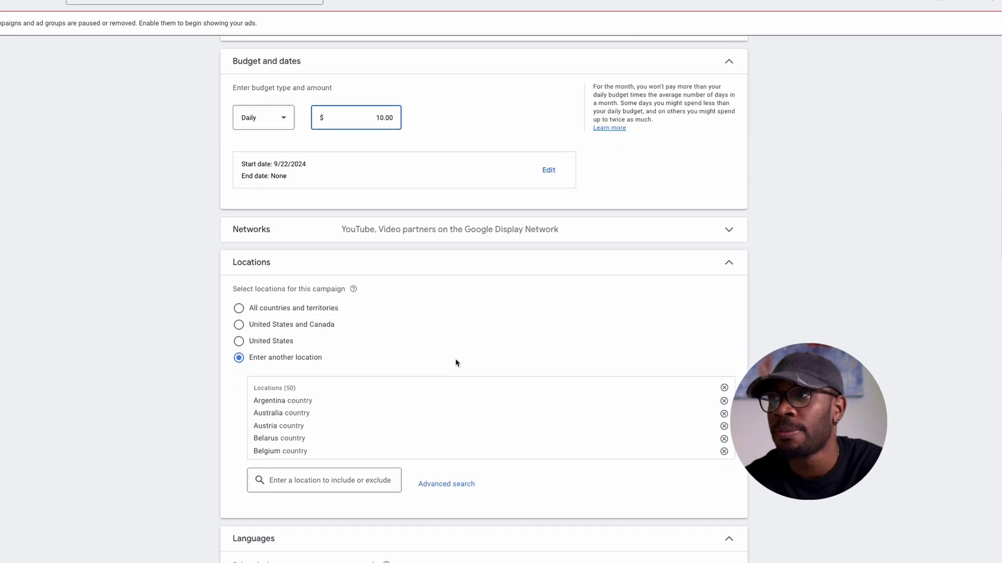
- Uncheck Video partners on the Google Display Network so the campaign runs only on YouTube
{"action": "left_click", "coordinate": [458, 241]}
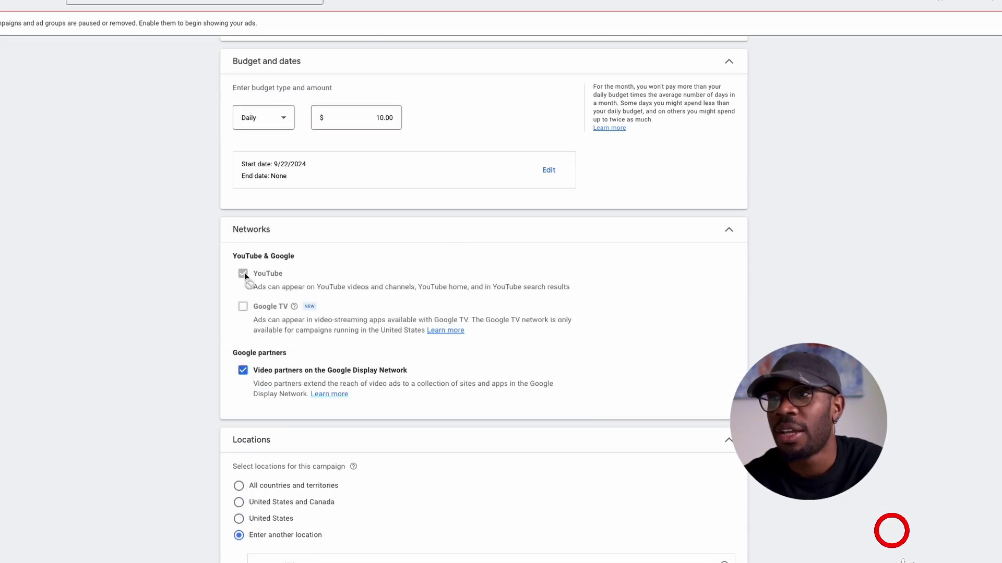
{"action": "left_click", "coordinate": [244, 372]}
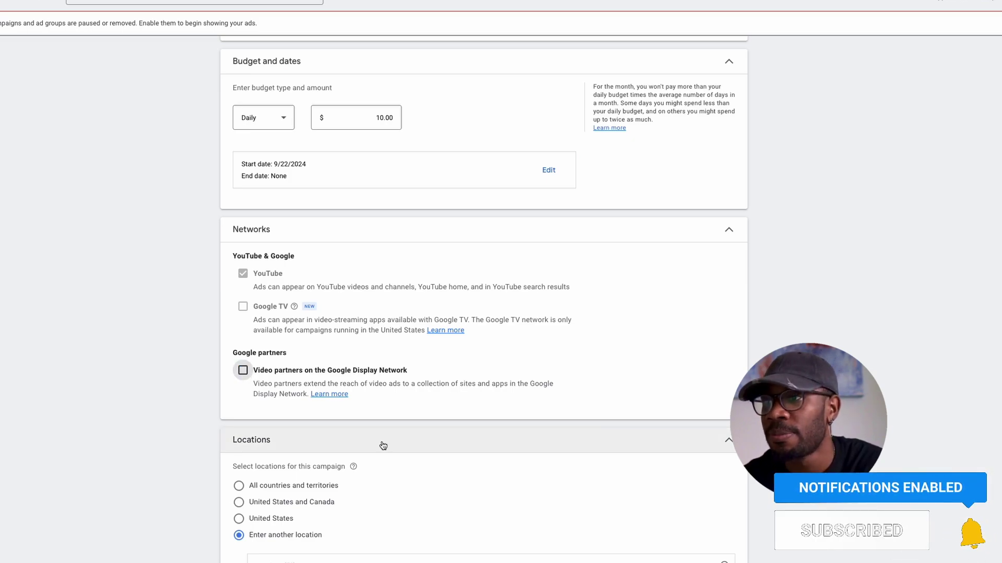
{"action": "scroll", "coordinate": [383, 446], "scroll_direction": "down", "scroll_amount": 5}
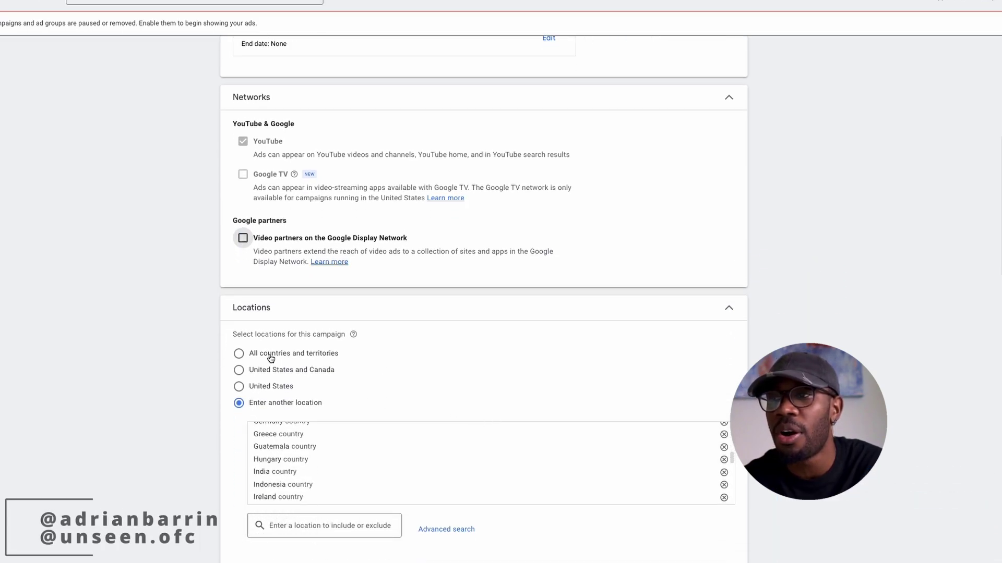
{"action": "scroll", "coordinate": [167, 343], "scroll_direction": "down", "scroll_amount": 2}
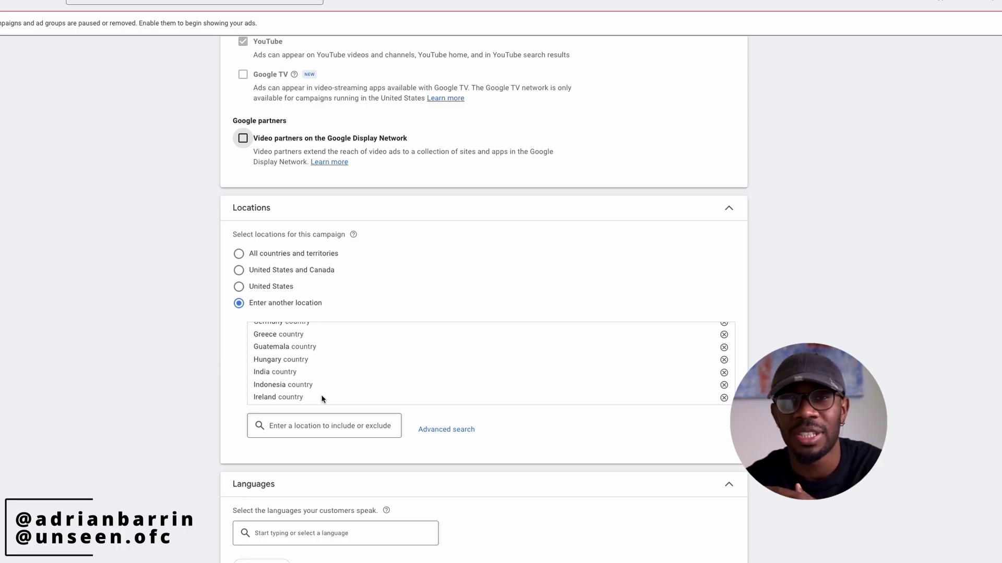
{"action": "scroll", "coordinate": [321, 395], "scroll_direction": "down", "scroll_amount": 1}
{"action": "scroll", "coordinate": [322, 395], "scroll_direction": "down", "scroll_amount": 1}
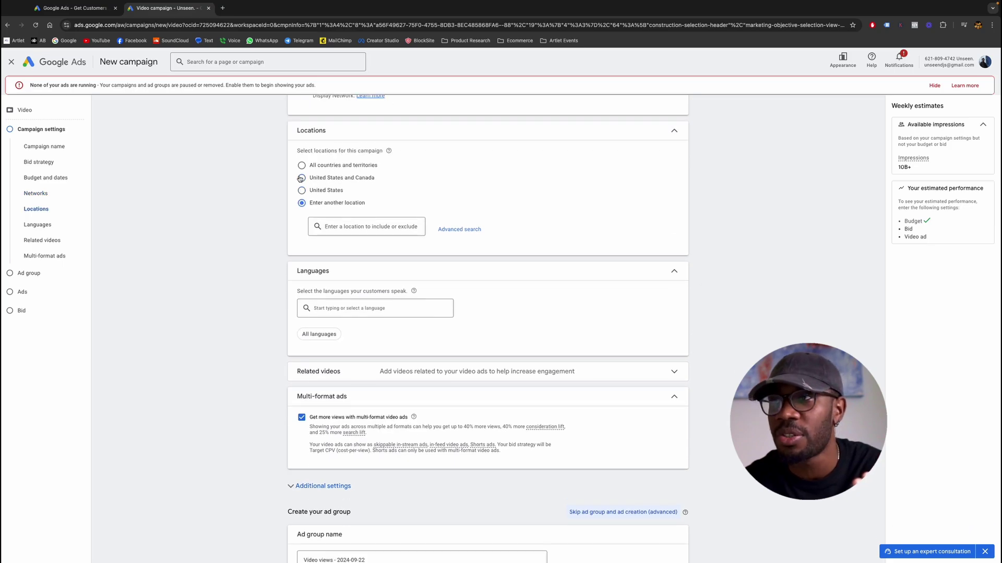
- Target United States and Canada with English as the language, then turn off multi-format video ads
{"action": "left_click", "coordinate": [301, 178]}
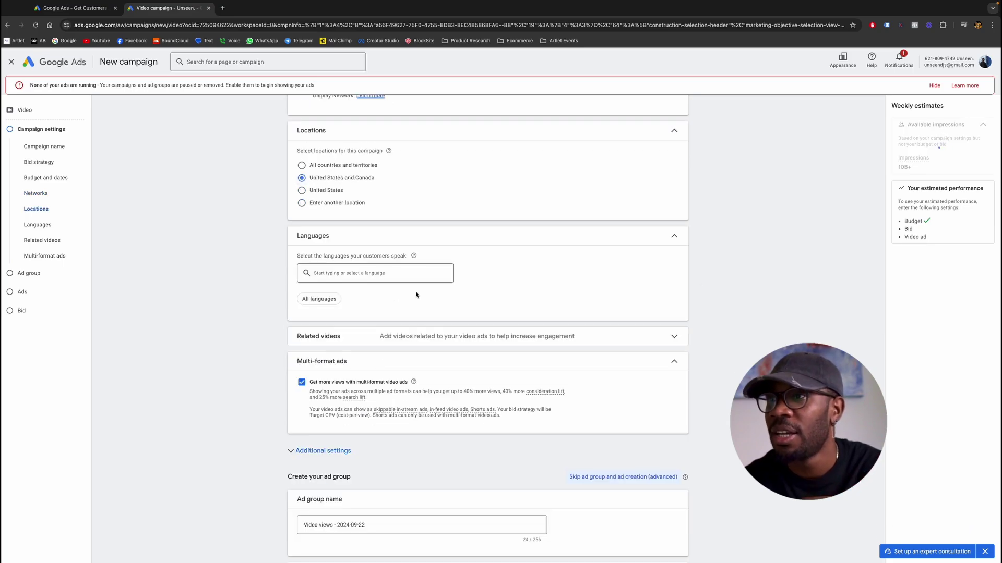
{"action": "scroll", "coordinate": [434, 302], "scroll_direction": "down", "scroll_amount": 1}
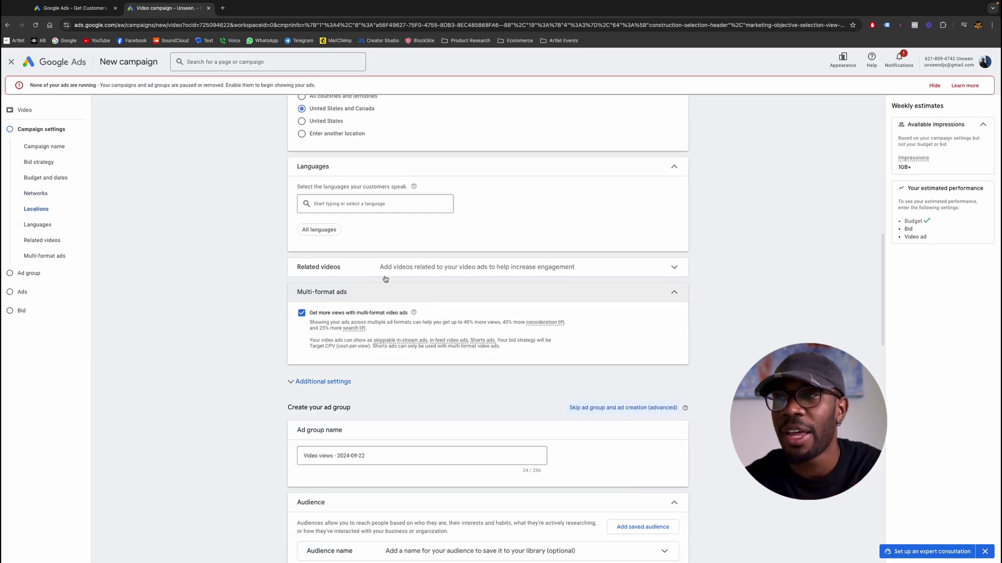
{"action": "left_click", "coordinate": [338, 203]}
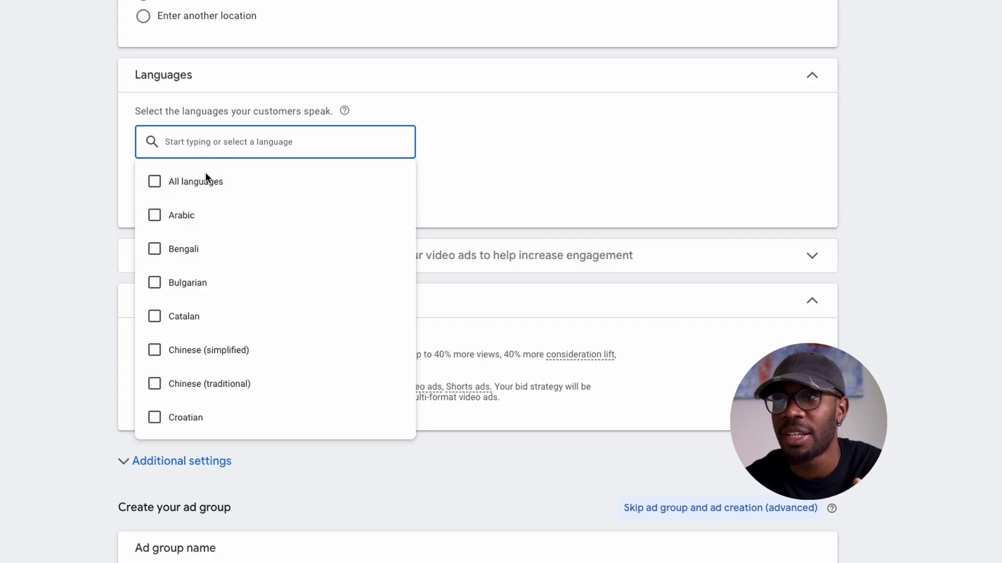
{"action": "scroll", "coordinate": [335, 275], "scroll_direction": "down", "scroll_amount": 3}
{"action": "left_click", "coordinate": [183, 412]}
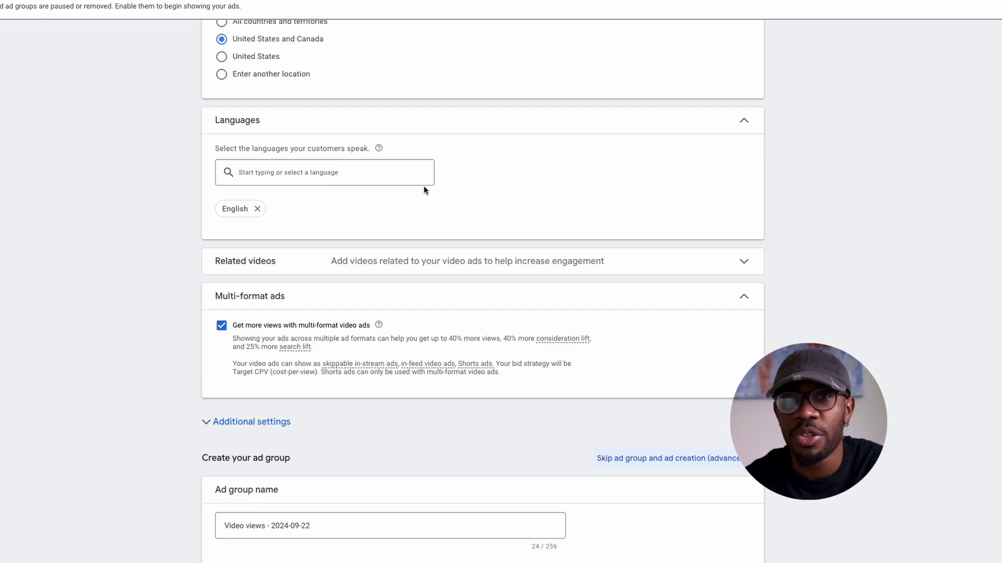
{"action": "scroll", "coordinate": [380, 213], "scroll_direction": "down", "scroll_amount": 1}
{"action": "left_click", "coordinate": [221, 297]}
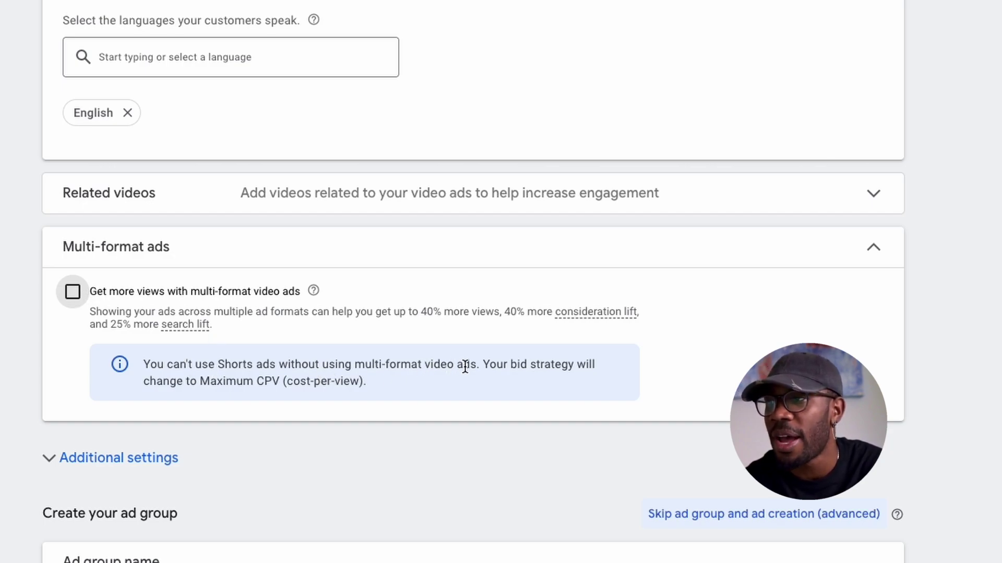
- Turn multi-format video ads back on and expand the campaign's Additional settings
{"action": "left_click", "coordinate": [73, 293]}
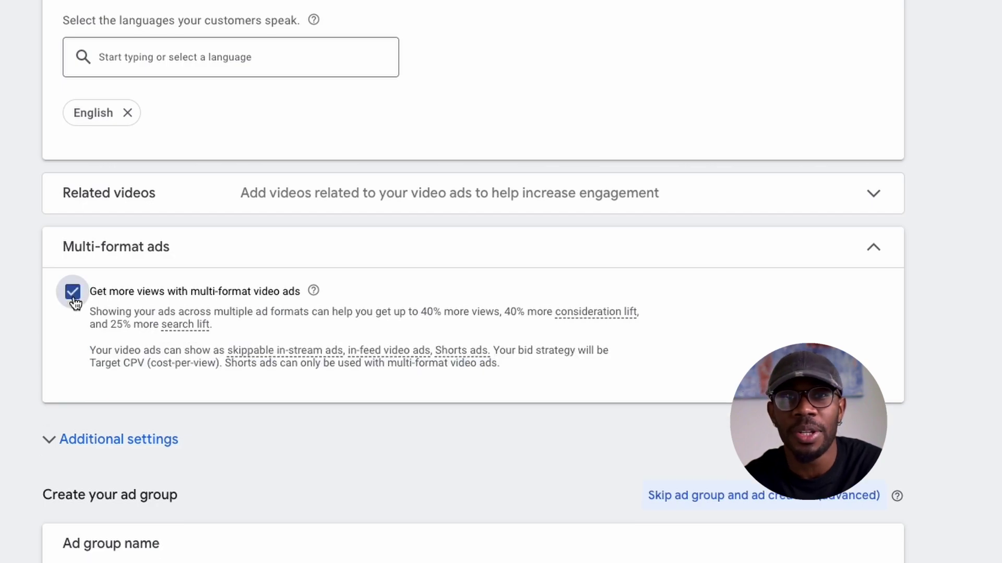
{"action": "left_click", "coordinate": [62, 447]}
{"action": "scroll", "coordinate": [60, 447], "scroll_direction": "down", "scroll_amount": 5}
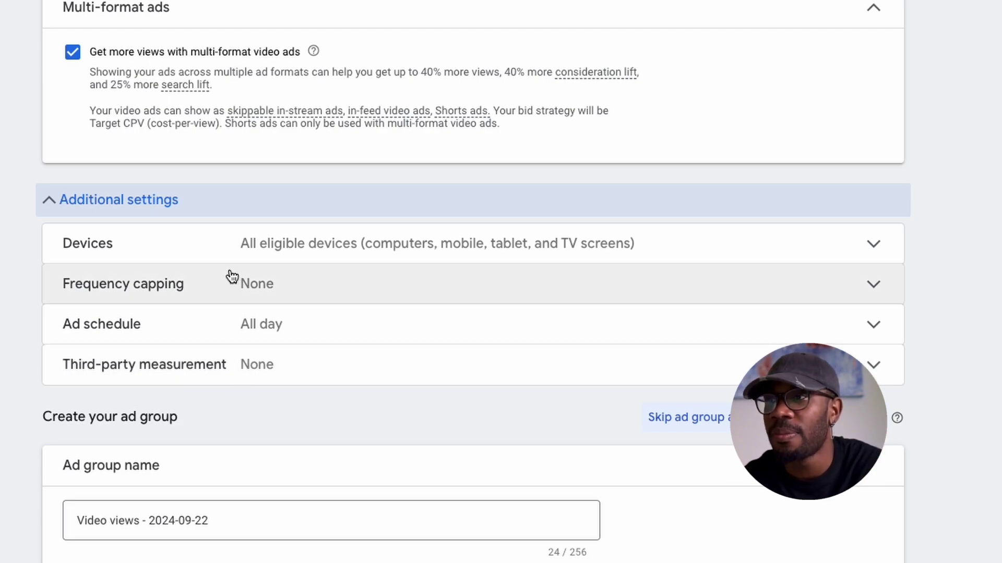
- Under Frequency capping, cap impressions at 5 per day and enable a view cap, then untick both caps
{"action": "left_click", "coordinate": [206, 291]}
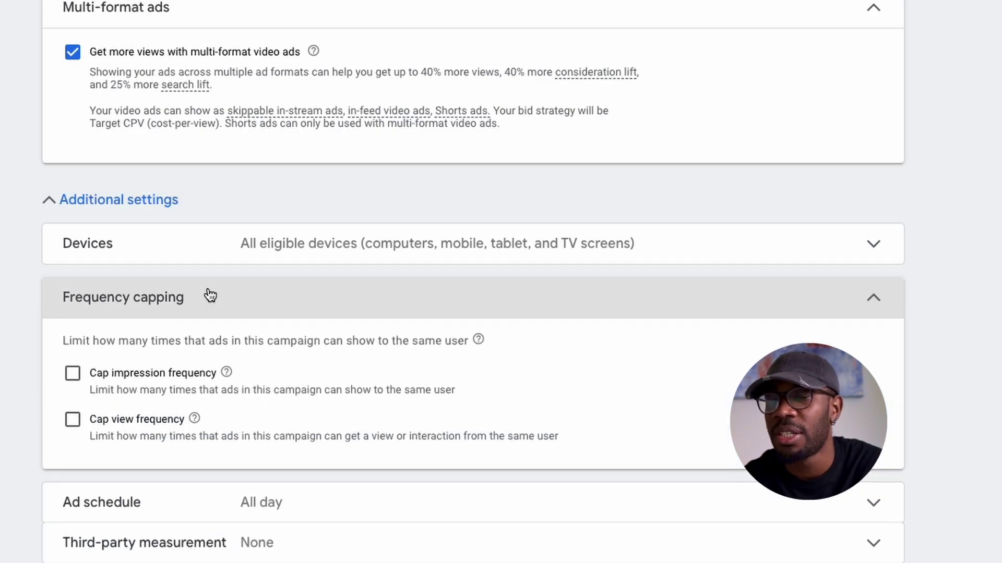
{"action": "left_click", "coordinate": [71, 379]}
{"action": "left_click", "coordinate": [139, 453]}
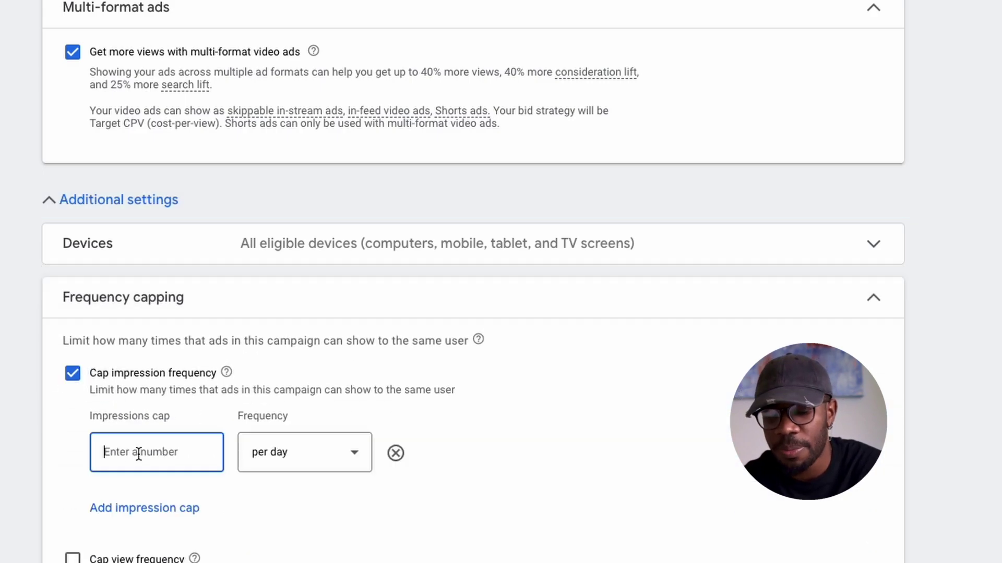
{"action": "type", "text": "5"}
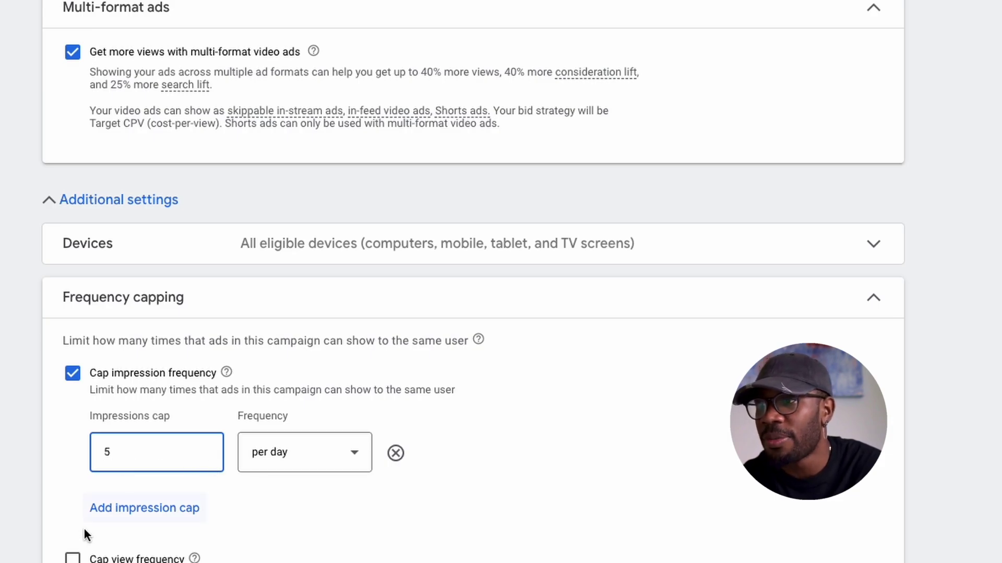
{"action": "left_click", "coordinate": [73, 557]}
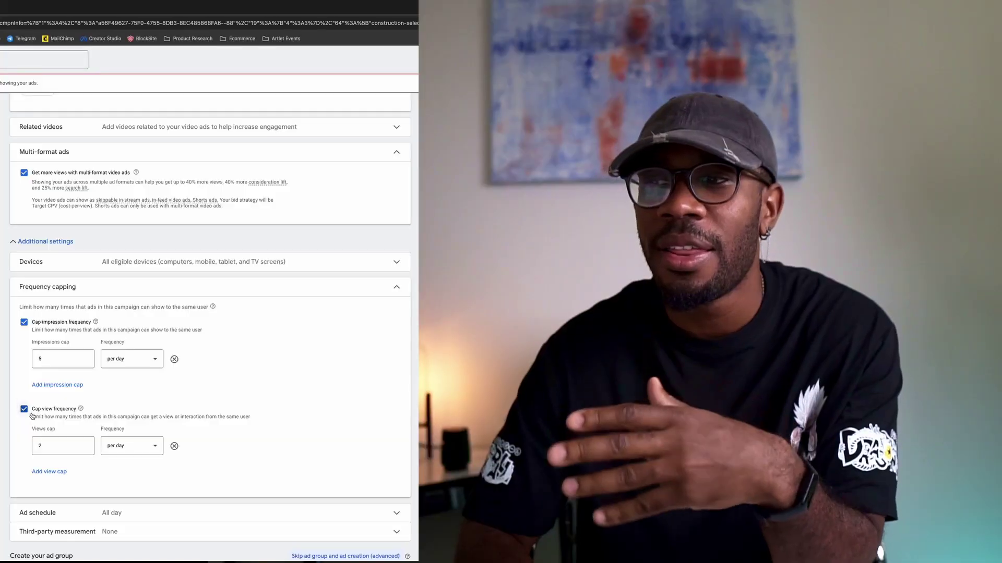
{"action": "left_click", "coordinate": [24, 410]}
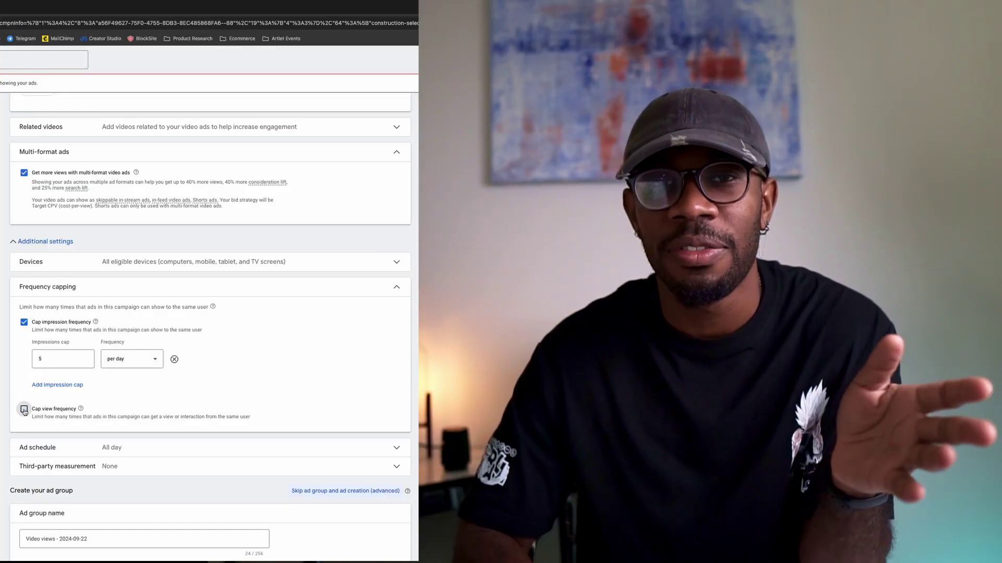
{"action": "left_click", "coordinate": [24, 322]}
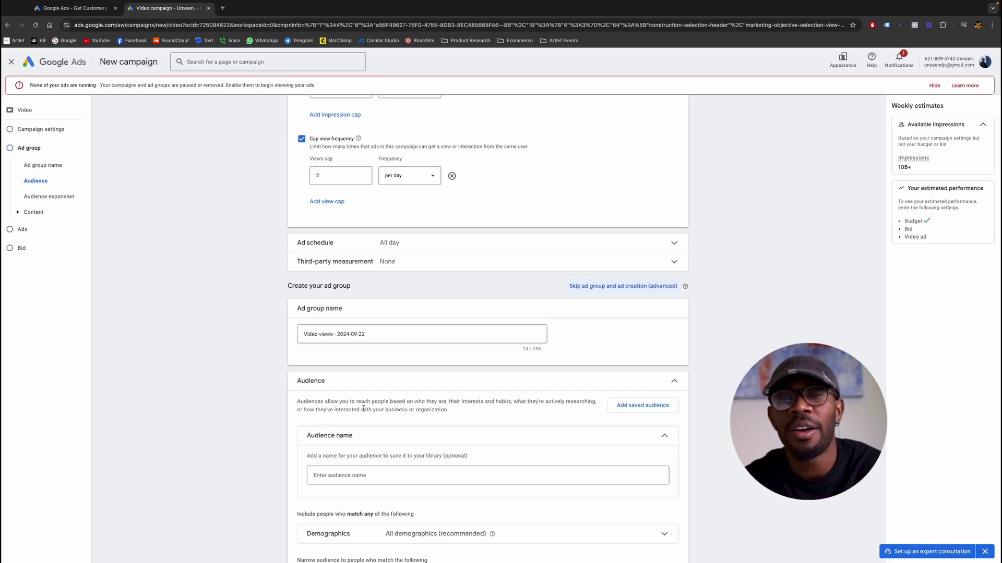
{"action": "scroll", "coordinate": [255, 355], "scroll_direction": "down", "scroll_amount": 2}
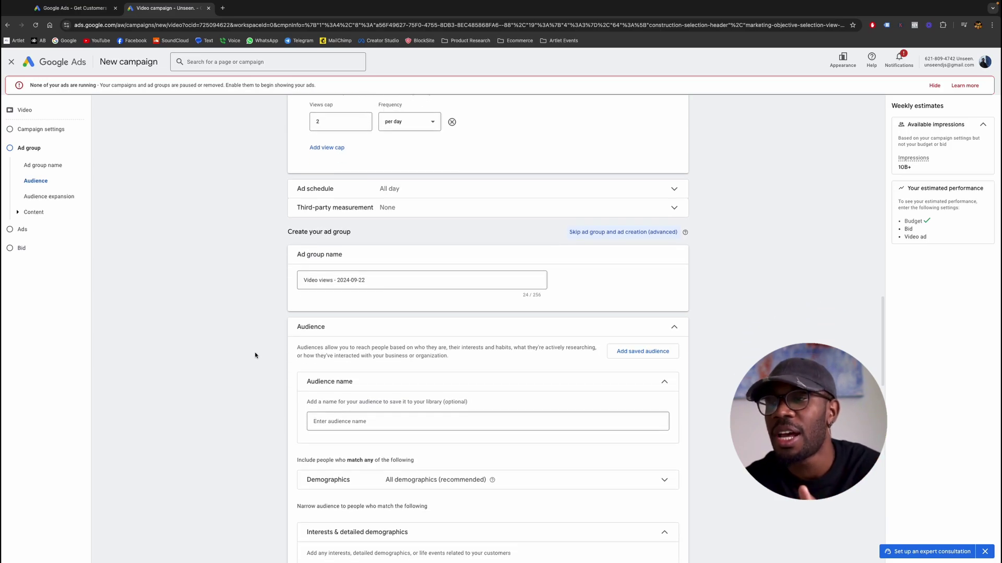
{"action": "scroll", "coordinate": [255, 356], "scroll_direction": "down", "scroll_amount": 4}
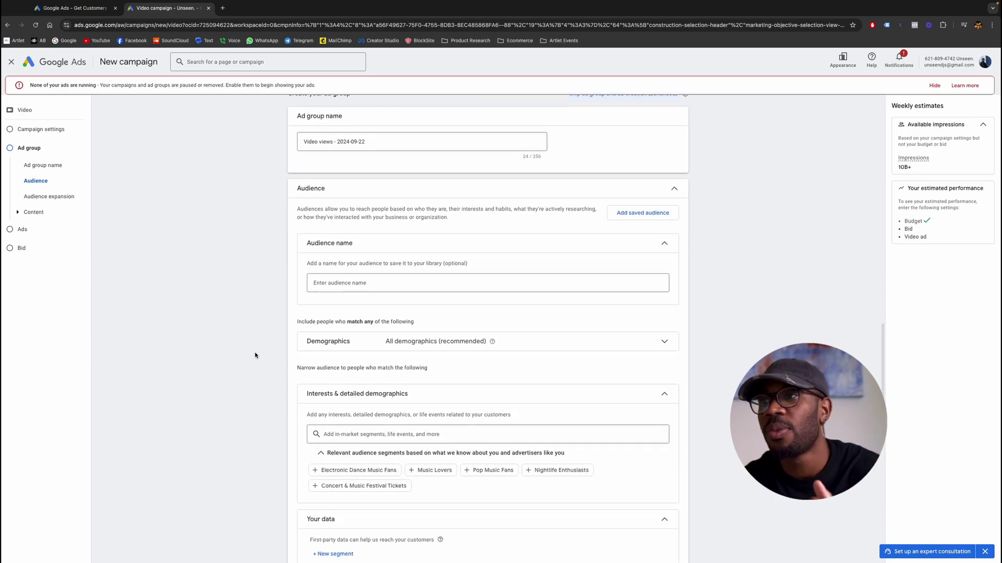
{"action": "left_click", "coordinate": [349, 337]}
{"action": "scroll", "coordinate": [373, 379], "scroll_direction": "down", "scroll_amount": 2}
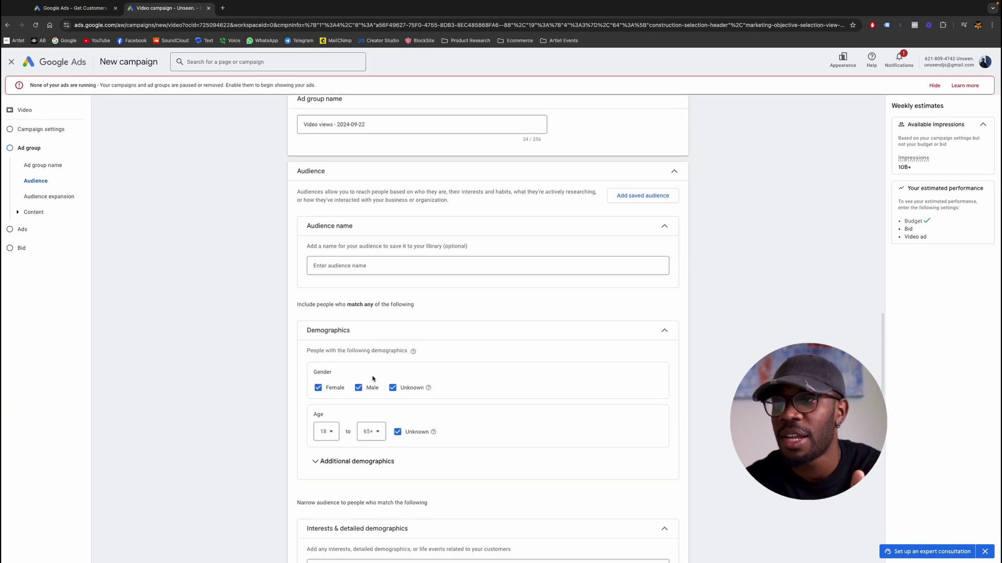
{"action": "scroll", "coordinate": [373, 379], "scroll_direction": "down", "scroll_amount": 2}
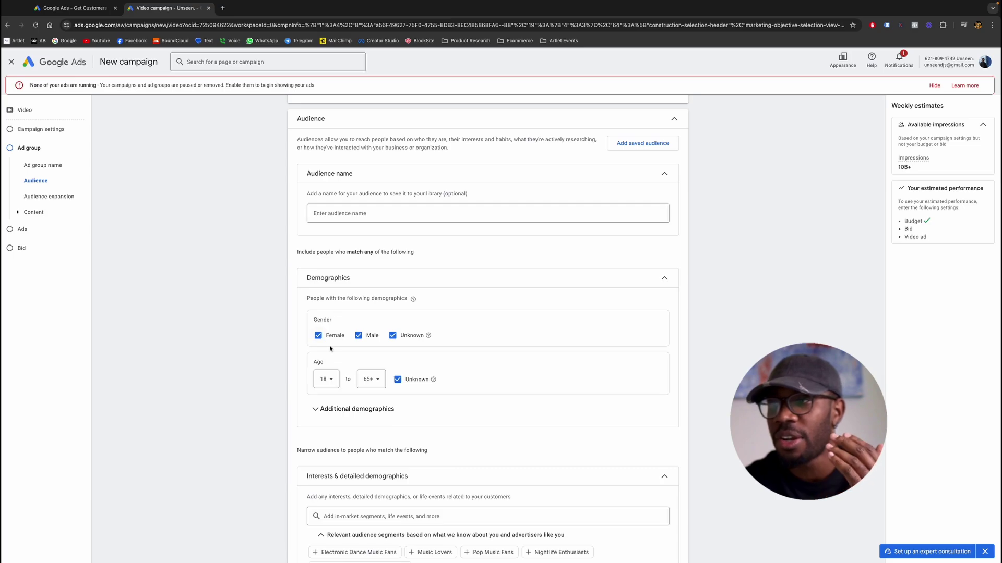
{"action": "left_click", "coordinate": [338, 406]}
{"action": "scroll", "coordinate": [365, 376], "scroll_direction": "down", "scroll_amount": 2}
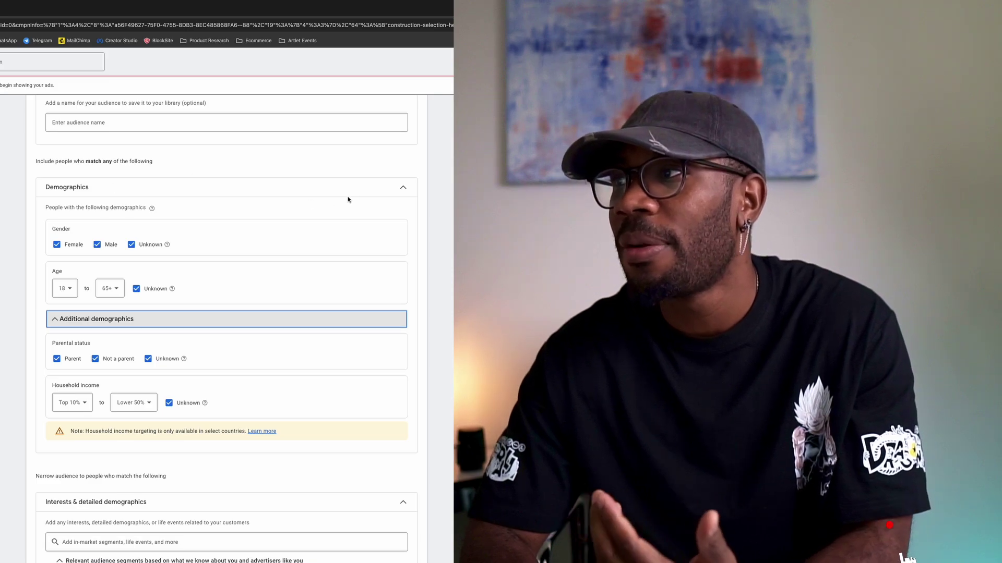
{"action": "left_click", "coordinate": [394, 192]}
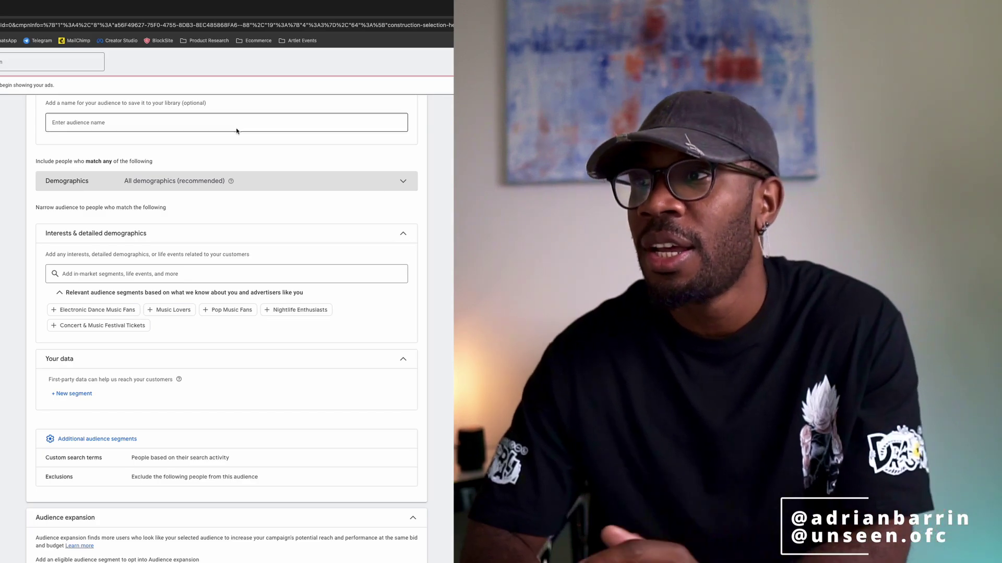
- Open the Interests & detailed demographics segment search and switch it to browsing categories
{"action": "scroll", "coordinate": [226, 332], "scroll_direction": "down", "scroll_amount": 1}
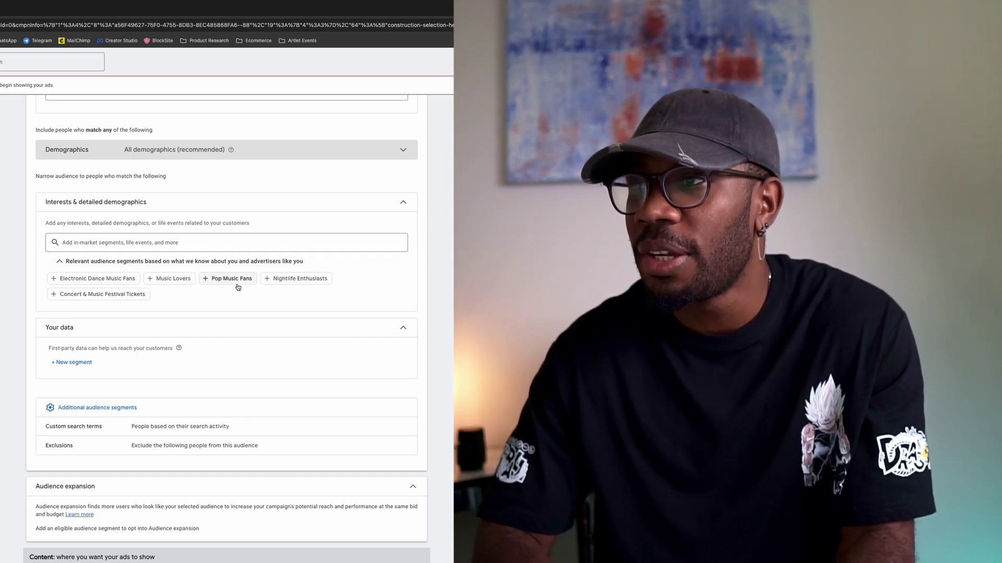
{"action": "left_click", "coordinate": [90, 247]}
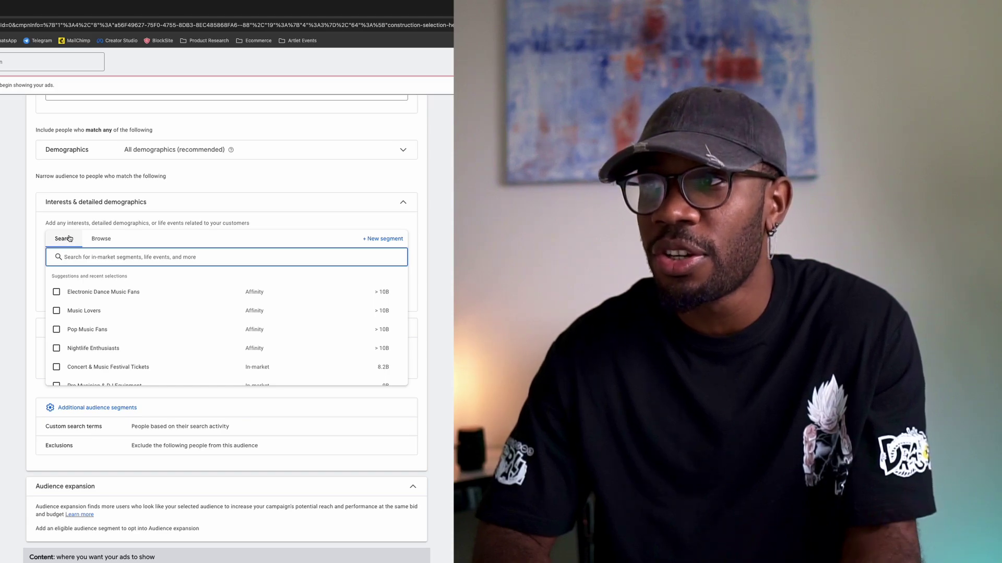
{"action": "left_click", "coordinate": [100, 238]}
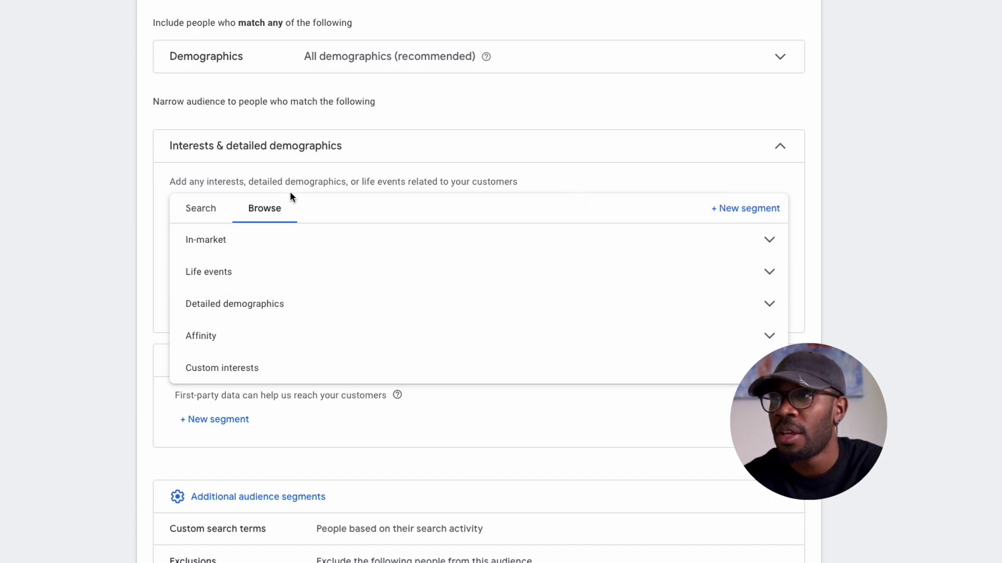
- Search segments for 'hip' and add the Rap & Hip Hop Fans affinity segment
{"action": "left_click", "coordinate": [210, 216]}
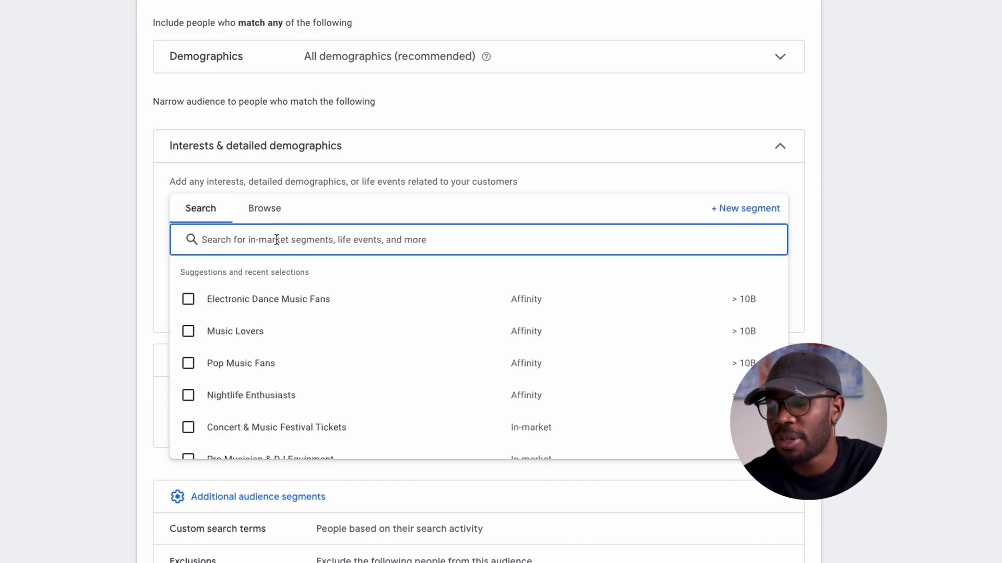
{"action": "type", "text": "hip"}
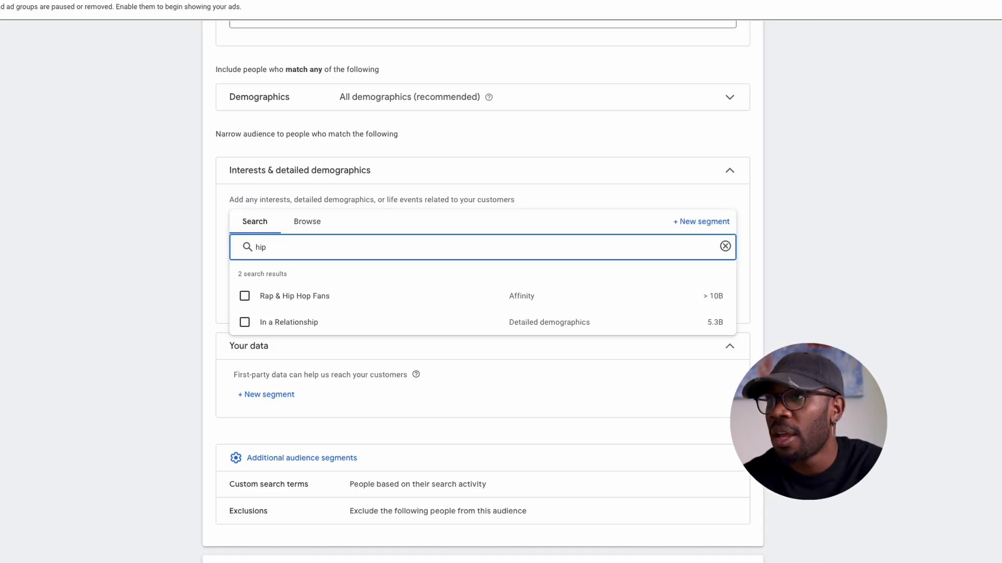
{"action": "mouse_move", "coordinate": [273, 298]}
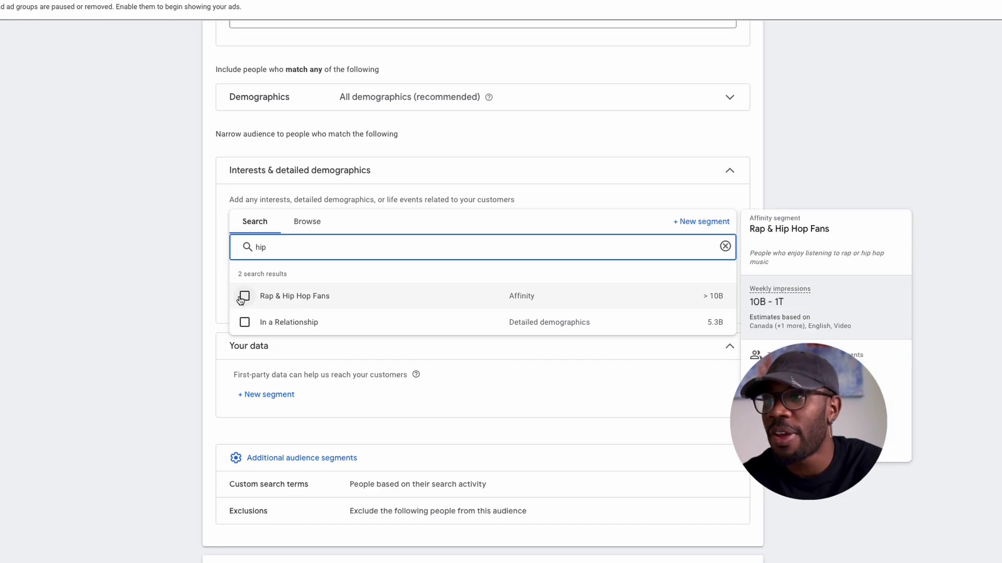
{"action": "left_click", "coordinate": [245, 296]}
- Search 'drake', check the Music by Drake result, change the query to 'dr', and start a new custom interest
{"action": "type", "text": "drake"}
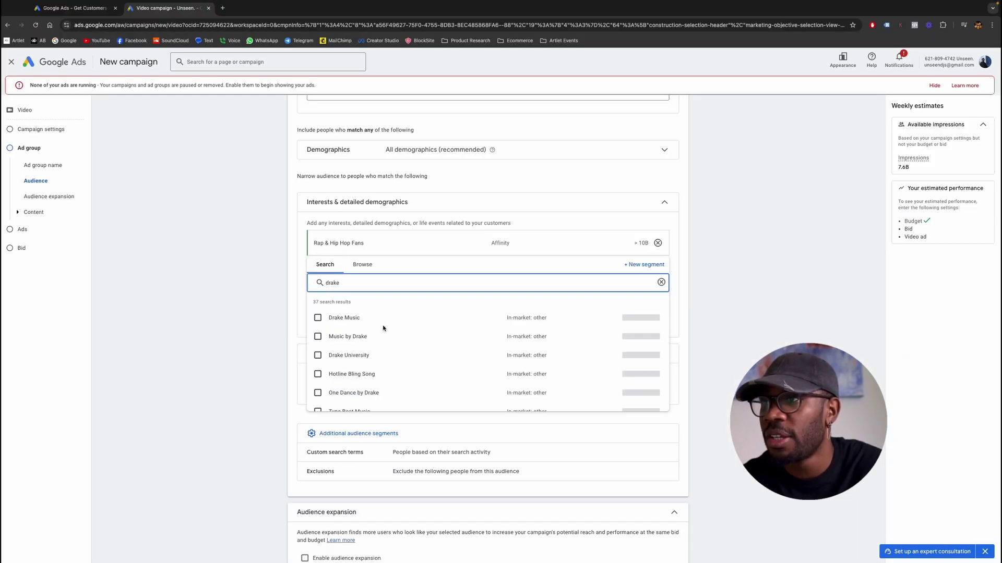
{"action": "mouse_move", "coordinate": [322, 323]}
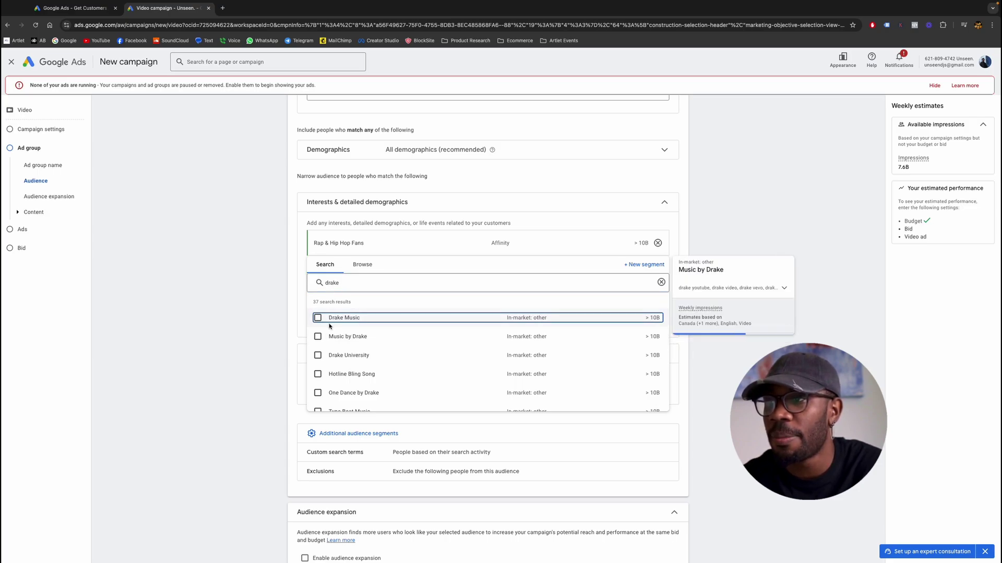
{"action": "left_click", "coordinate": [319, 336]}
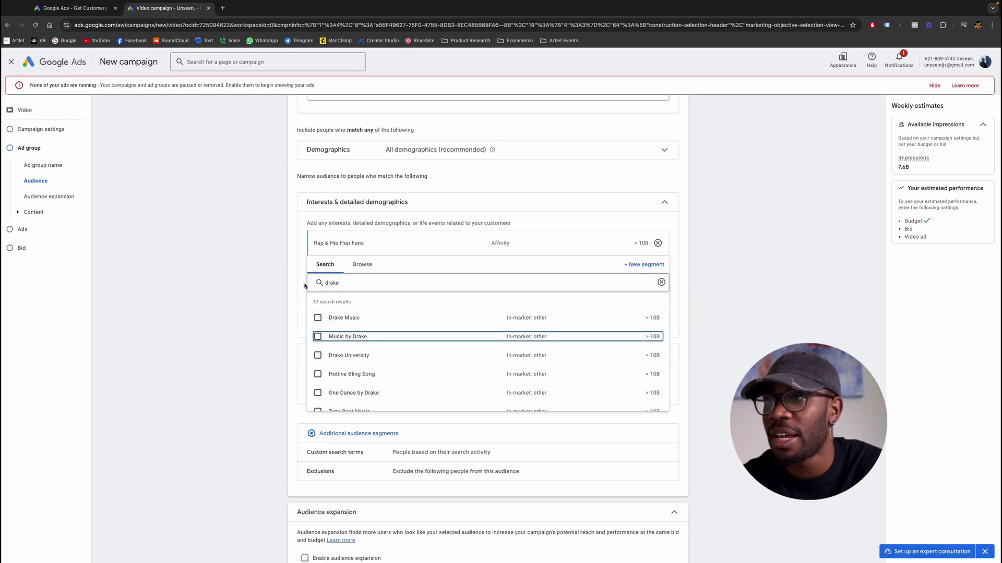
{"action": "left_click", "coordinate": [282, 275]}
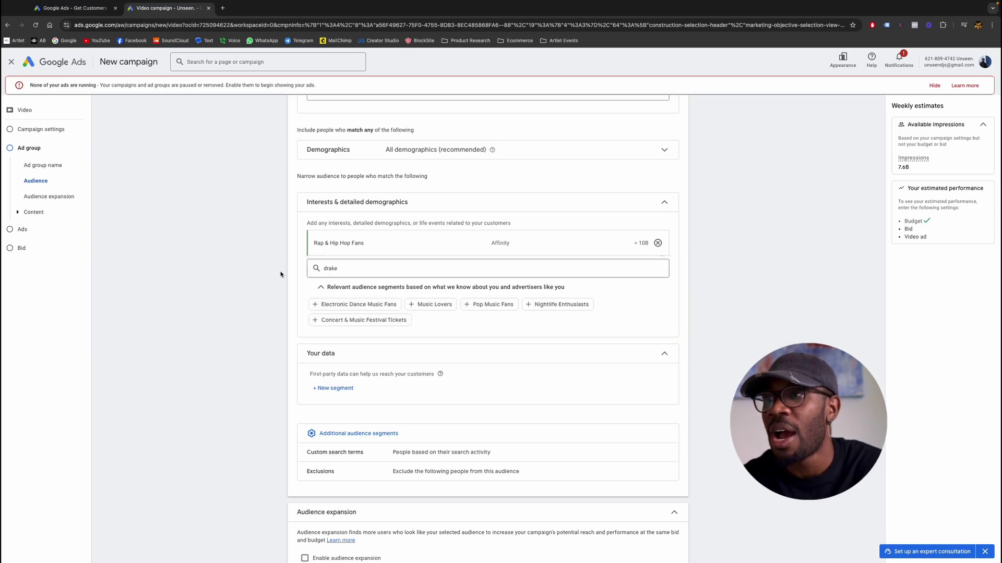
{"action": "left_click", "coordinate": [427, 266]}
{"action": "double_click", "coordinate": [426, 267]}
{"action": "type", "text": "dr"}
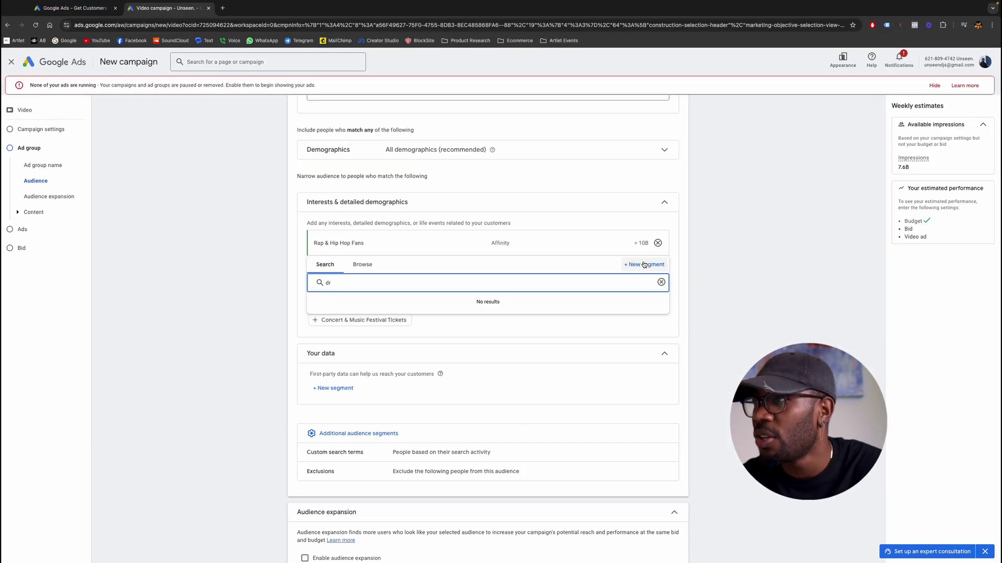
{"action": "left_click", "coordinate": [788, 247]}
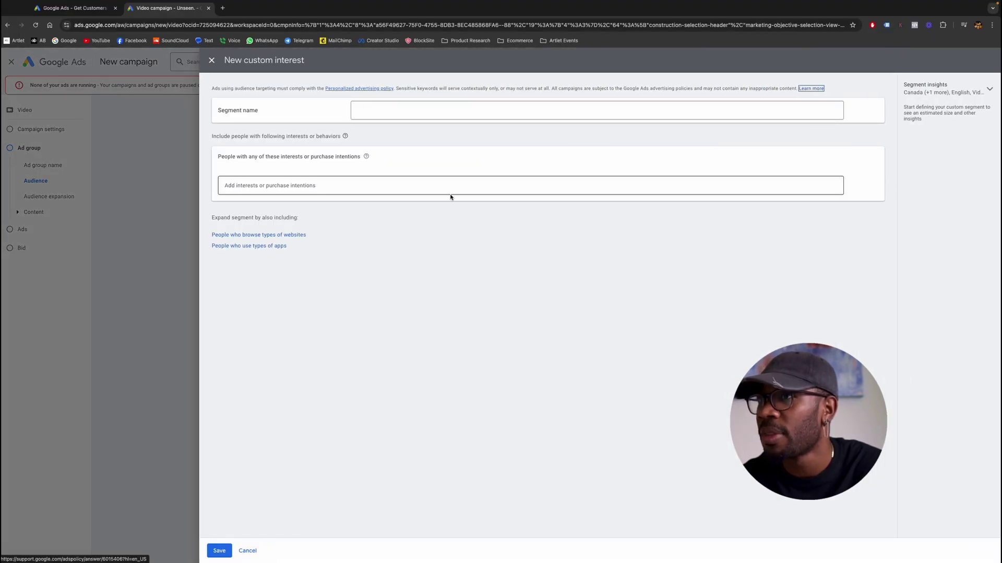
- Add drake as a custom interest and check the audience age breakdown
{"action": "left_click", "coordinate": [402, 185]}
{"action": "type", "text": "drake"}
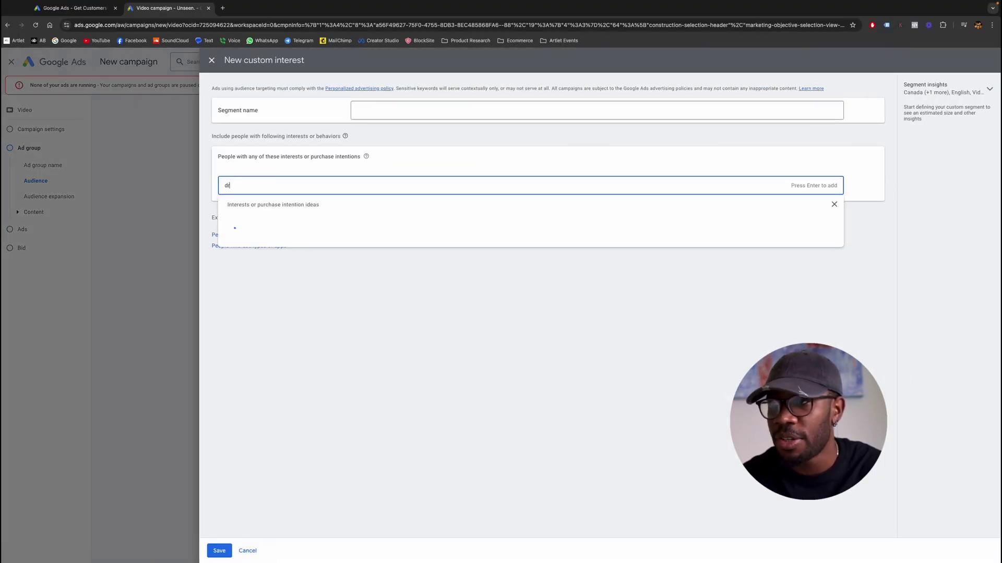
{"action": "key", "text": "Return"}
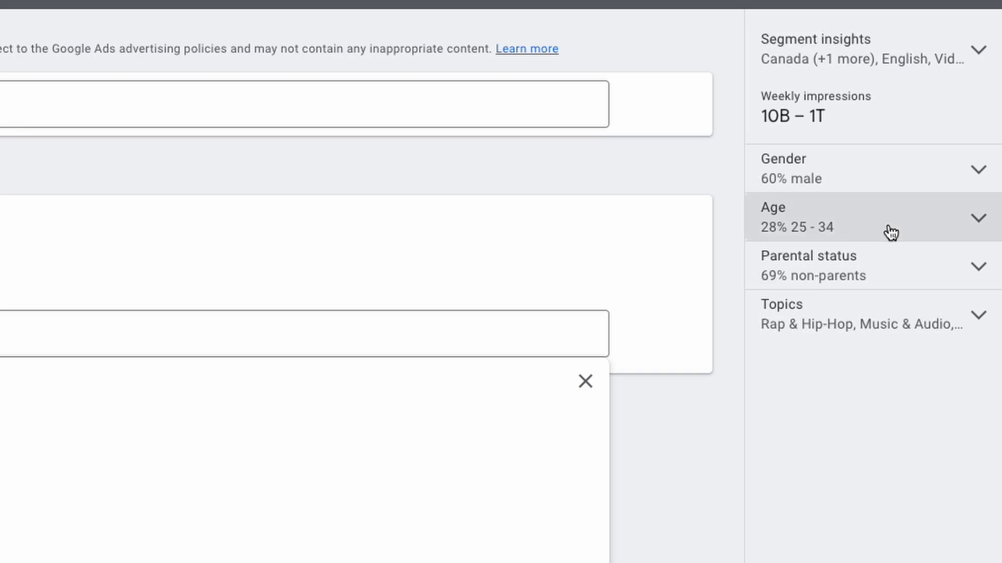
{"action": "left_click", "coordinate": [891, 232]}
{"action": "mouse_move", "coordinate": [884, 287]}
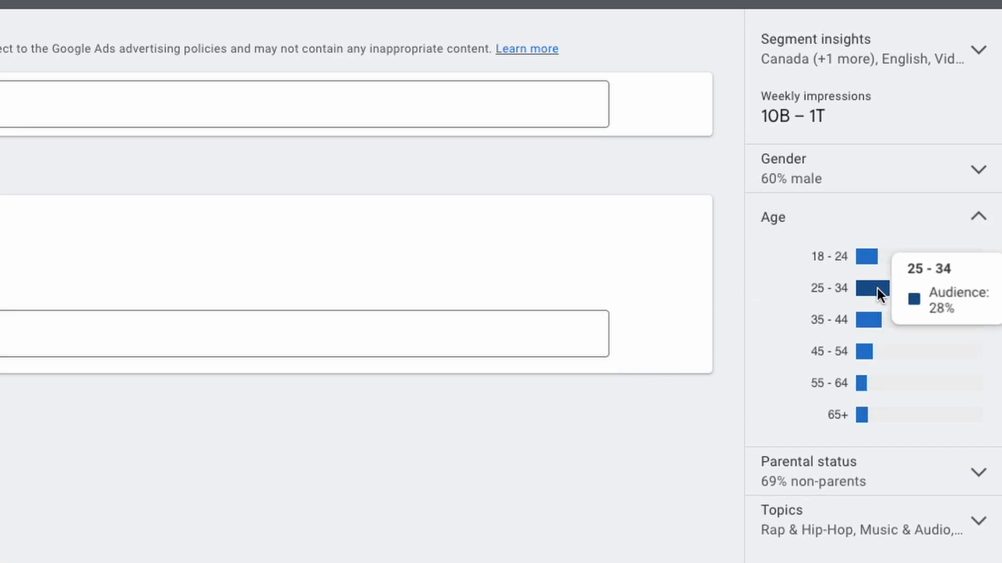
{"action": "left_click", "coordinate": [841, 227]}
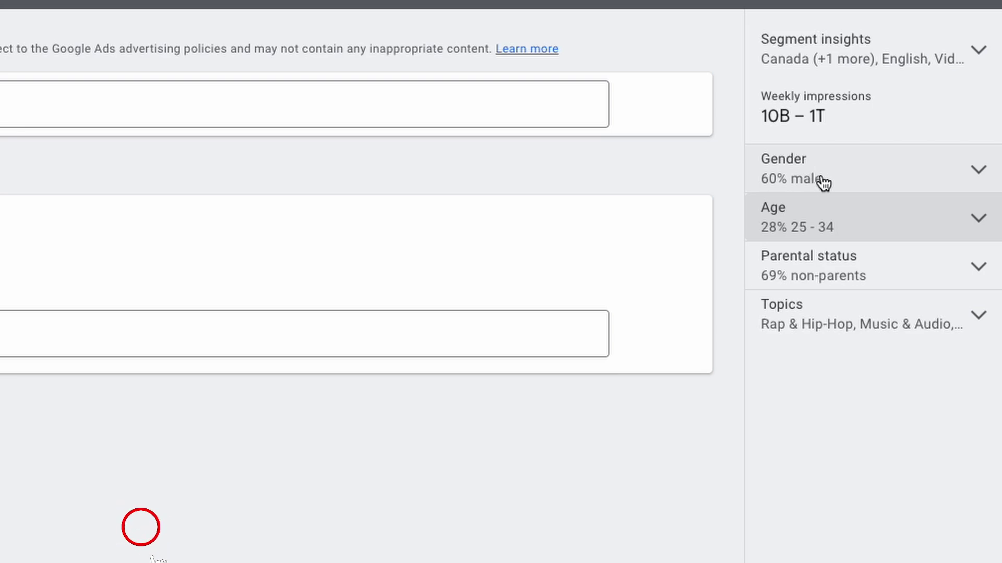
- Review the segment's topic insights and interest suggestions, then close the panel unsaved
{"action": "left_click", "coordinate": [832, 333]}
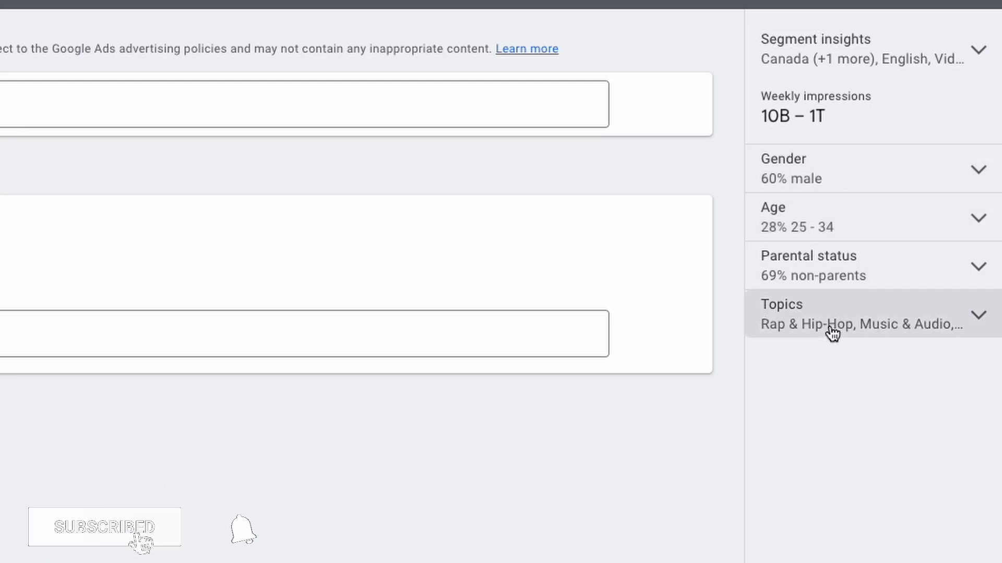
{"action": "left_click", "coordinate": [832, 334]}
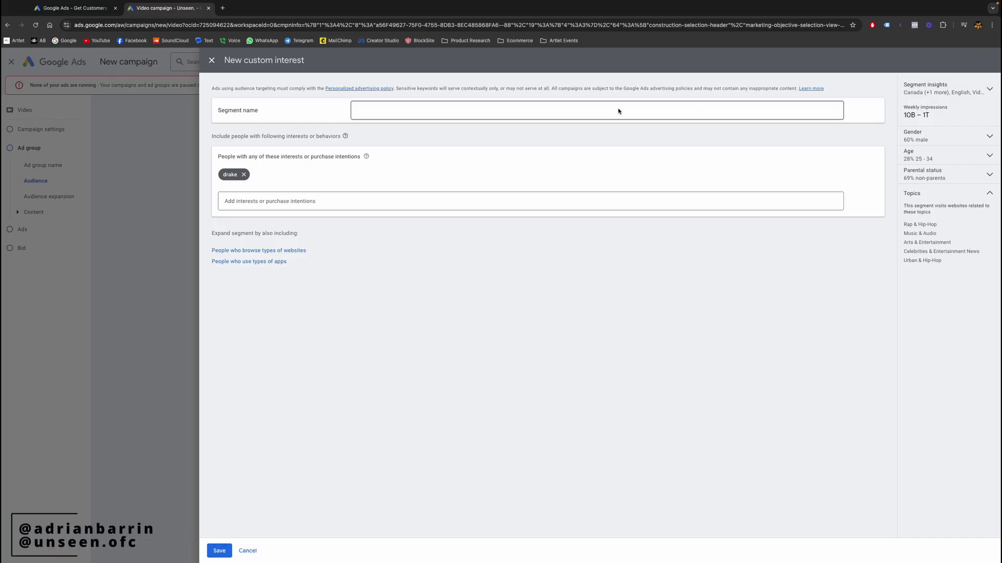
{"action": "left_click", "coordinate": [304, 202]}
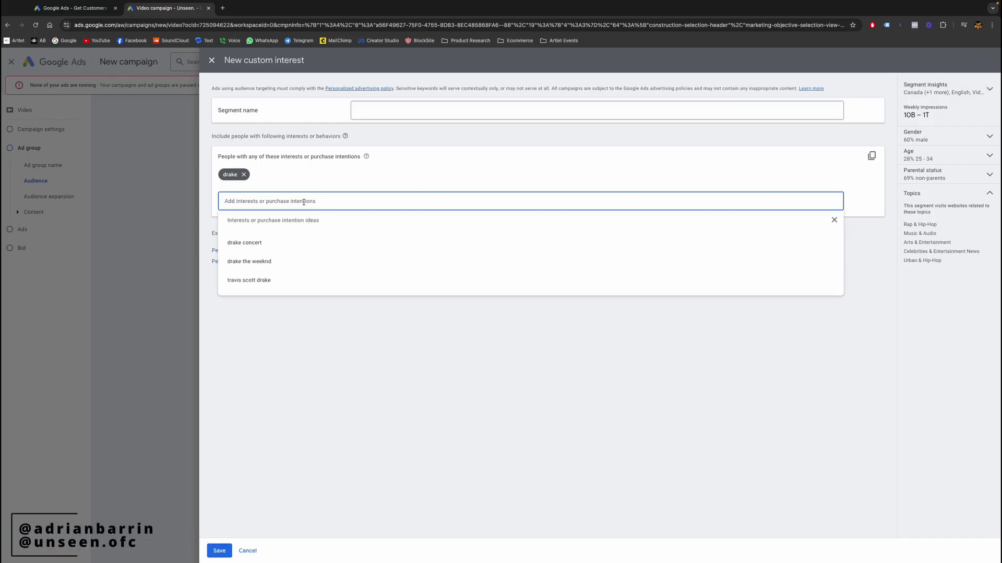
{"action": "left_click", "coordinate": [213, 61]}
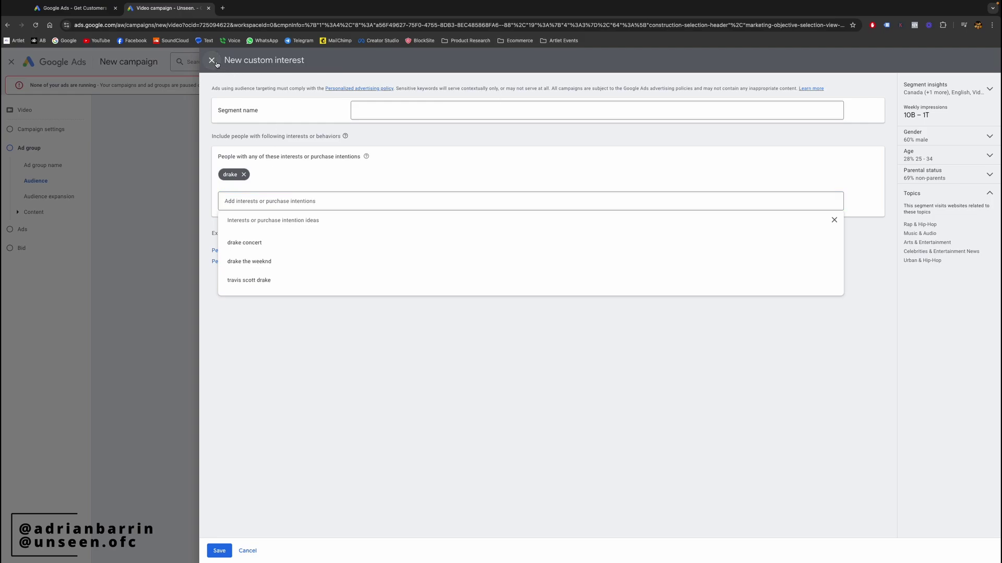
{"action": "left_click", "coordinate": [212, 61]}
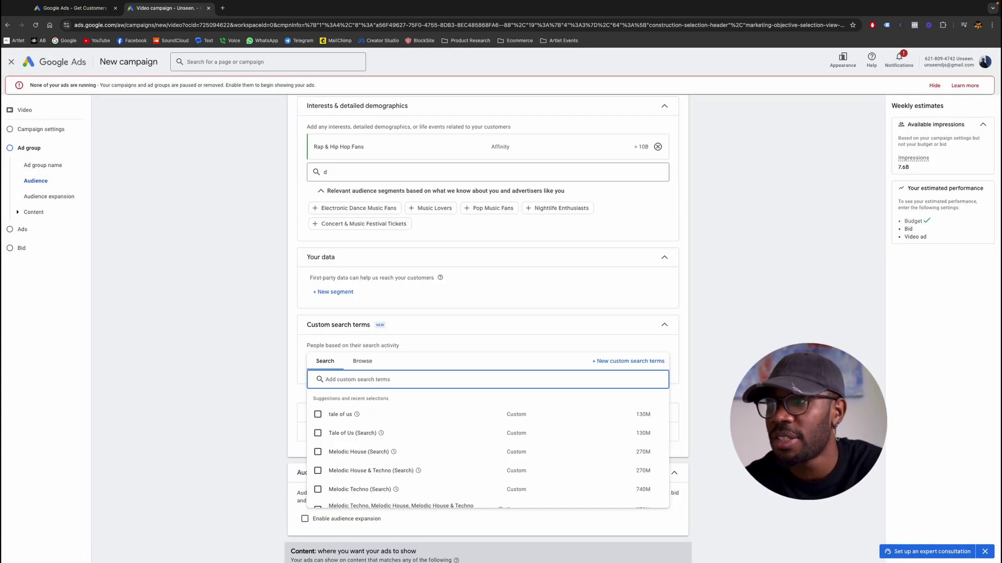
- Start a new custom search terms segment with drake as its search term
{"action": "left_click", "coordinate": [292, 365]}
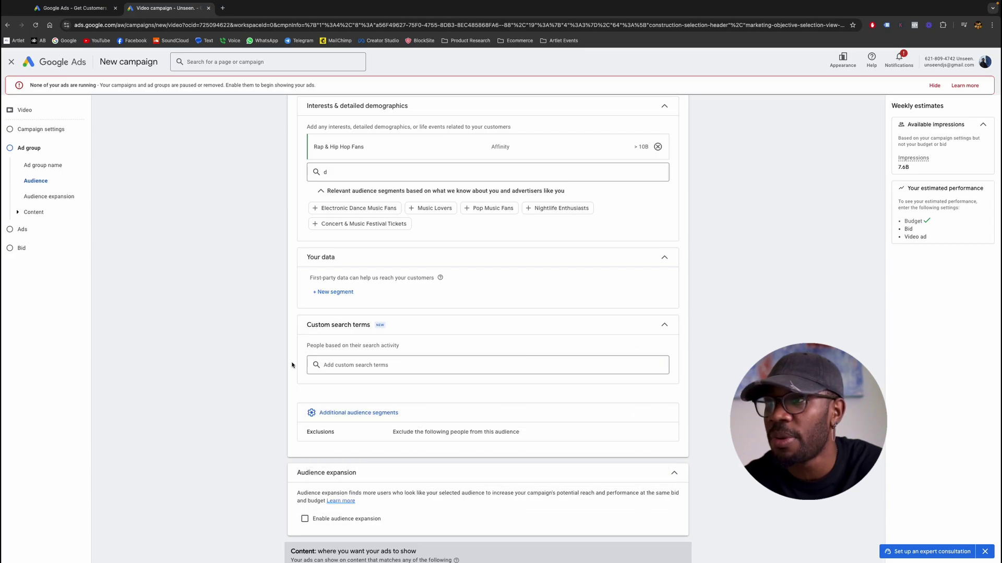
{"action": "left_click", "coordinate": [348, 365]}
{"action": "type", "text": "dra"}
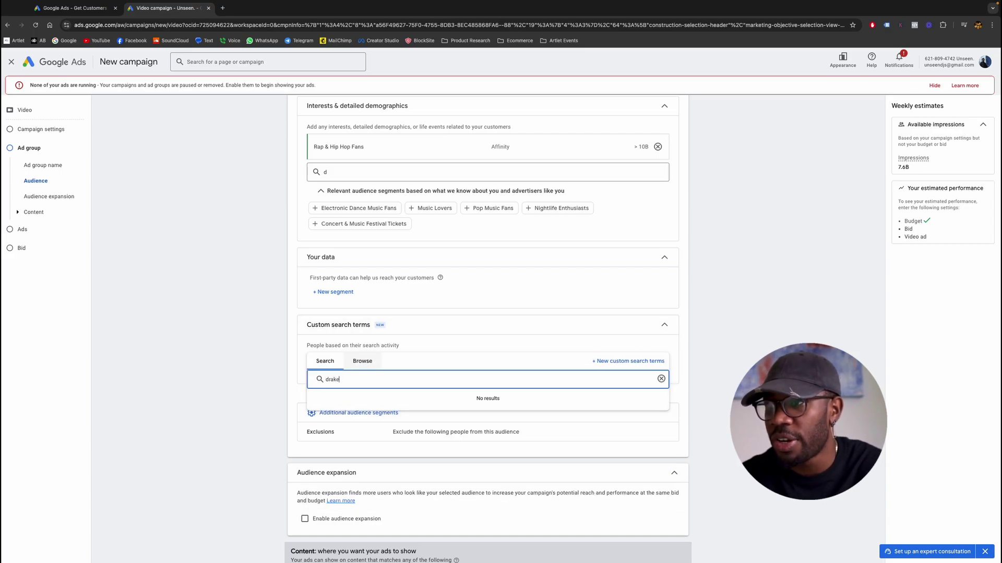
{"action": "type", "text": "ke"}
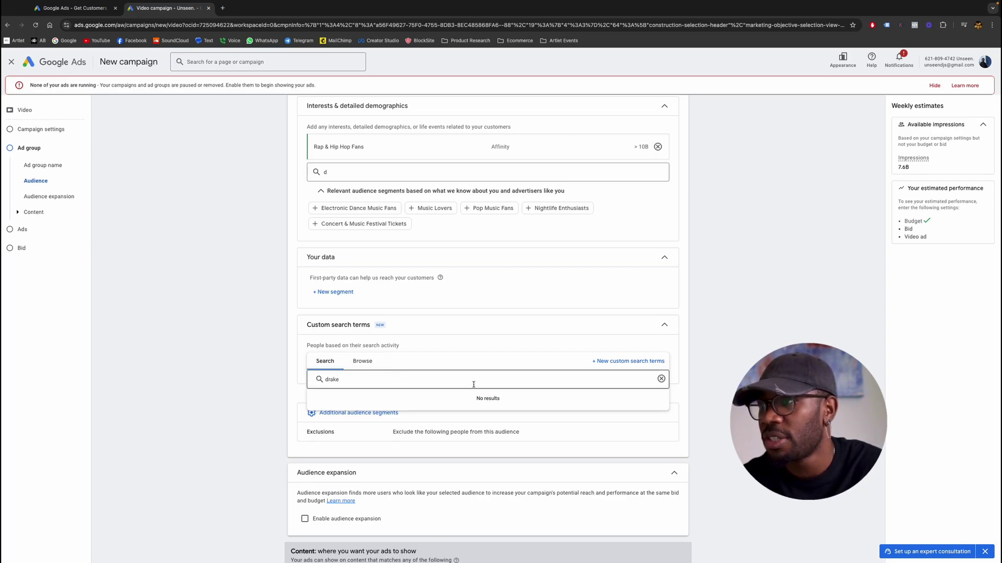
{"action": "left_click", "coordinate": [623, 362]}
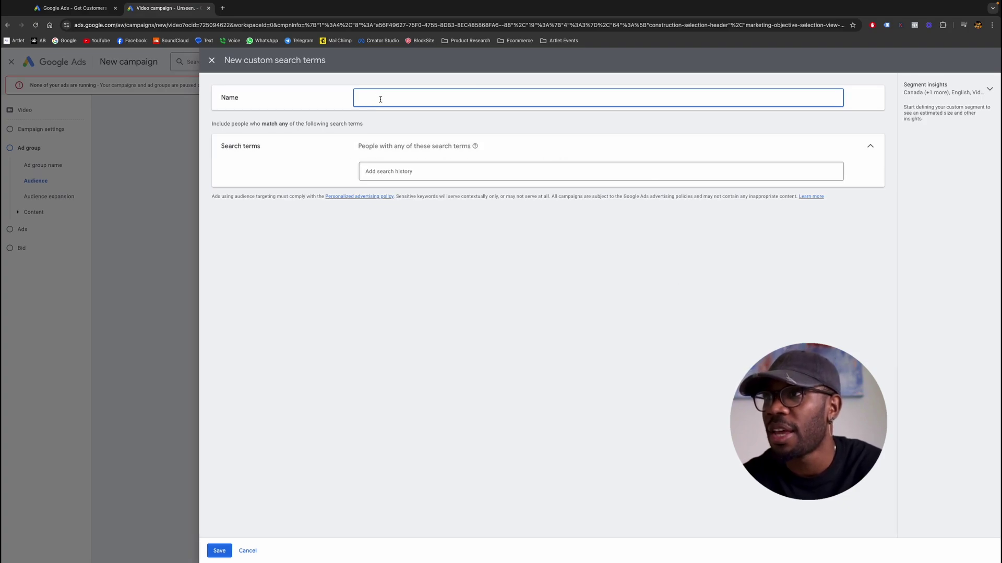
{"action": "left_click", "coordinate": [403, 172]}
{"action": "type", "text": "drake"}
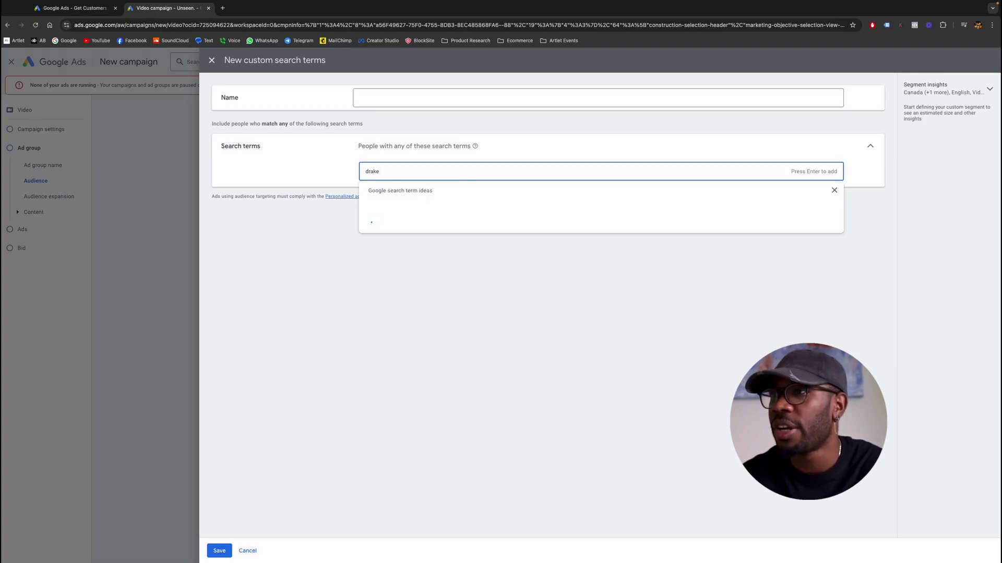
{"action": "key", "text": "Return"}
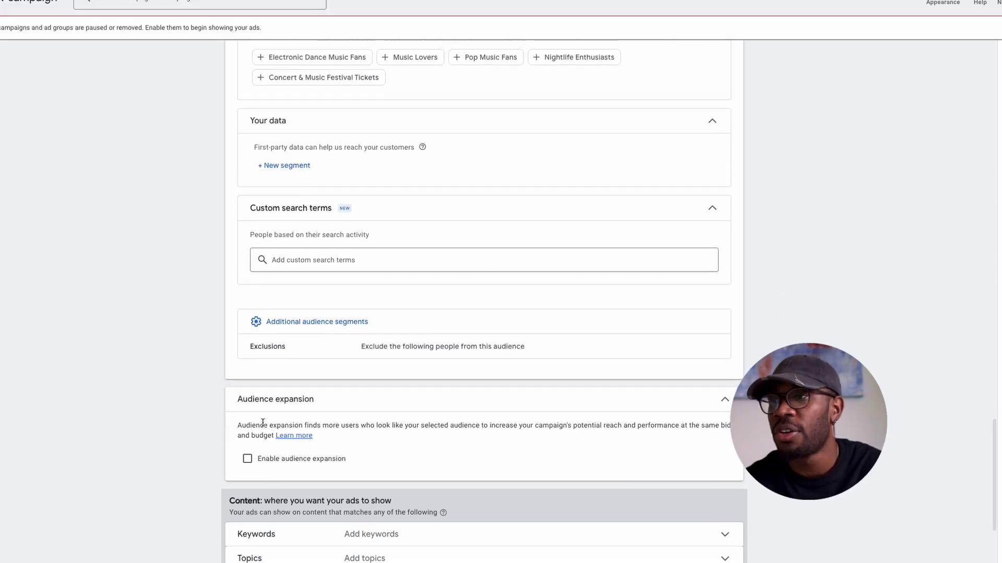
- Scroll down and highlight the audience expansion explanation
{"action": "scroll", "coordinate": [302, 347], "scroll_direction": "down", "scroll_amount": 1}
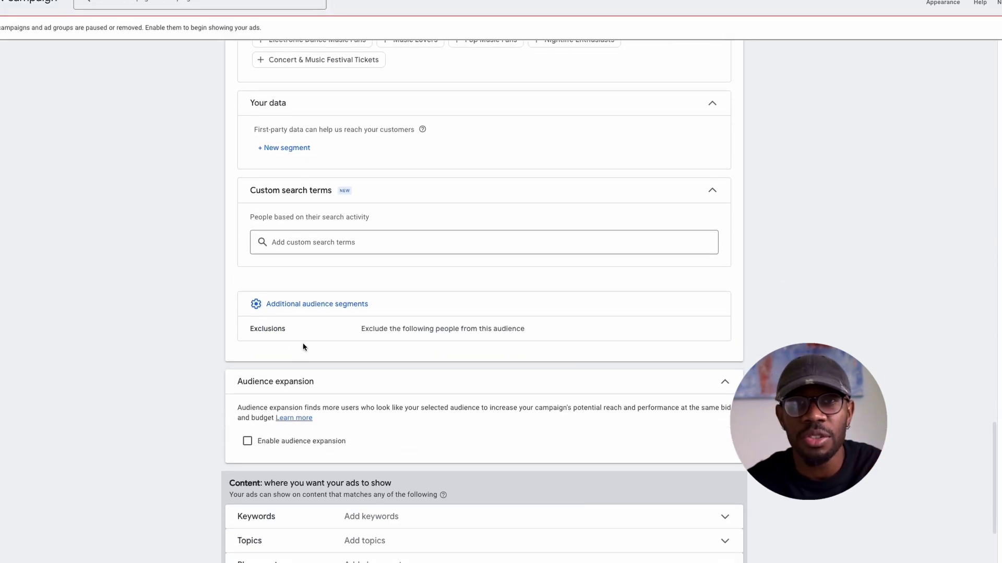
{"action": "scroll", "coordinate": [401, 397], "scroll_direction": "down", "scroll_amount": 3}
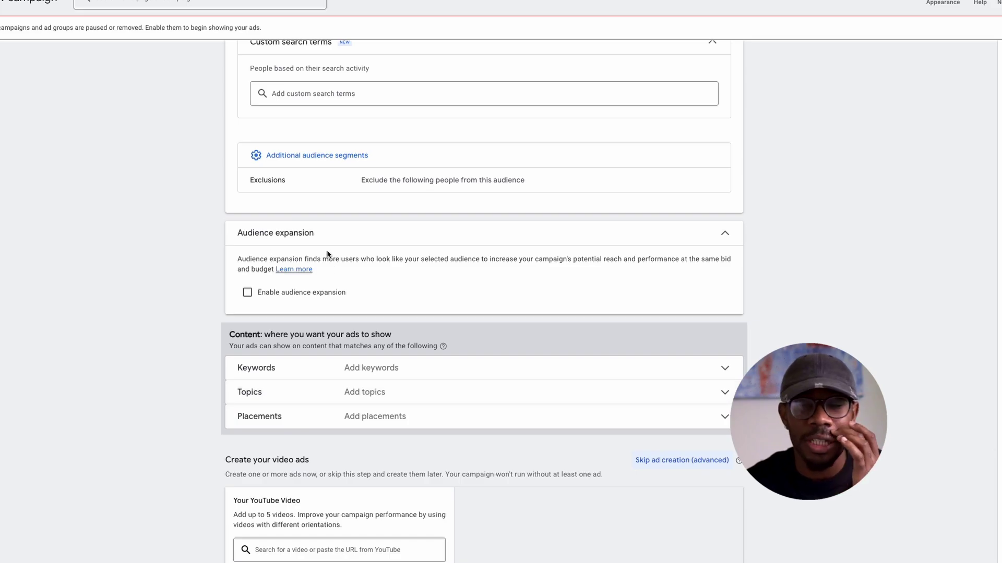
{"action": "left_click_drag", "start_coordinate": [269, 259], "coordinate": [467, 258]}
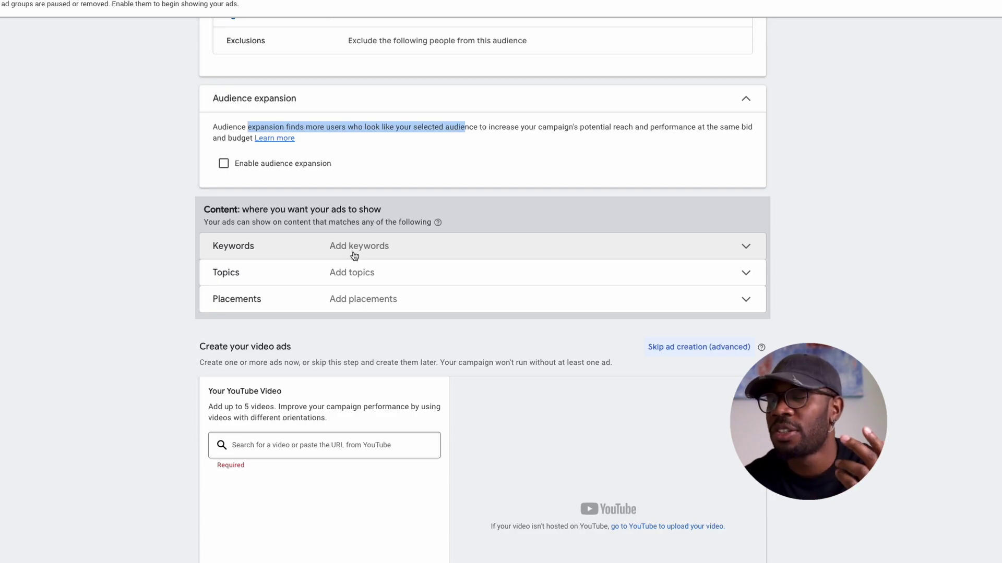
- Enter hip hop, drake and kendrick lamar as content keywords
{"action": "left_click", "coordinate": [335, 246]}
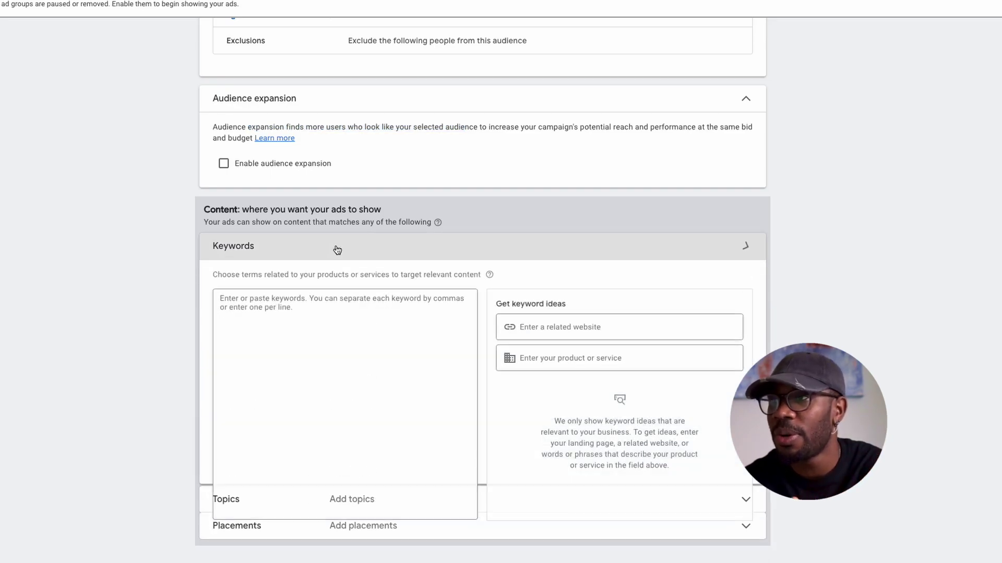
{"action": "left_click", "coordinate": [293, 329]}
{"action": "type", "text": "d"}
{"action": "key", "text": "BackSpace"}
{"action": "type", "text": "hip"}
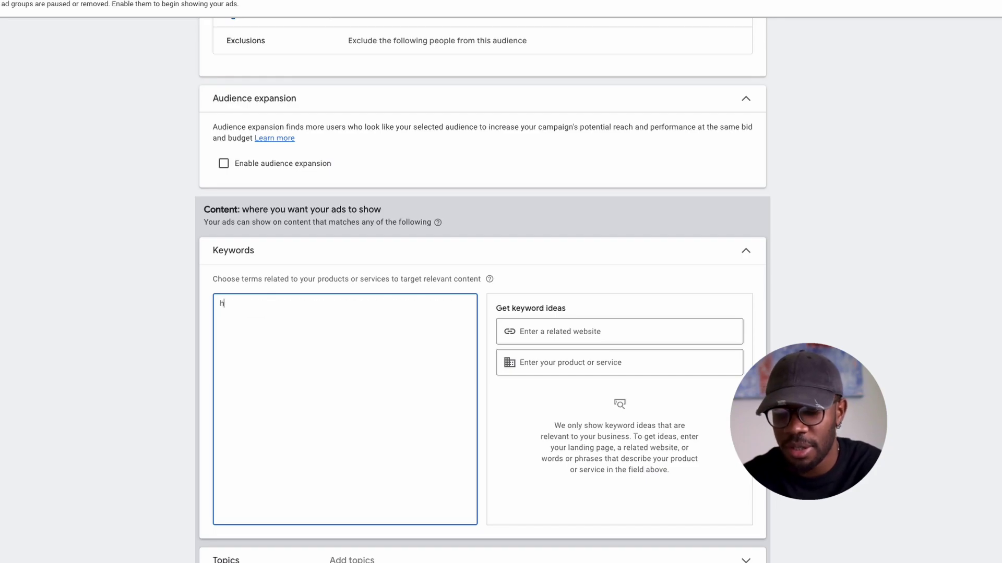
{"action": "type", "text": "hop"}
{"action": "key", "text": "Return"}
{"action": "type", "text": "drake"}
{"action": "key", "text": "Return"}
{"action": "type", "text": "kendrick lamar"}
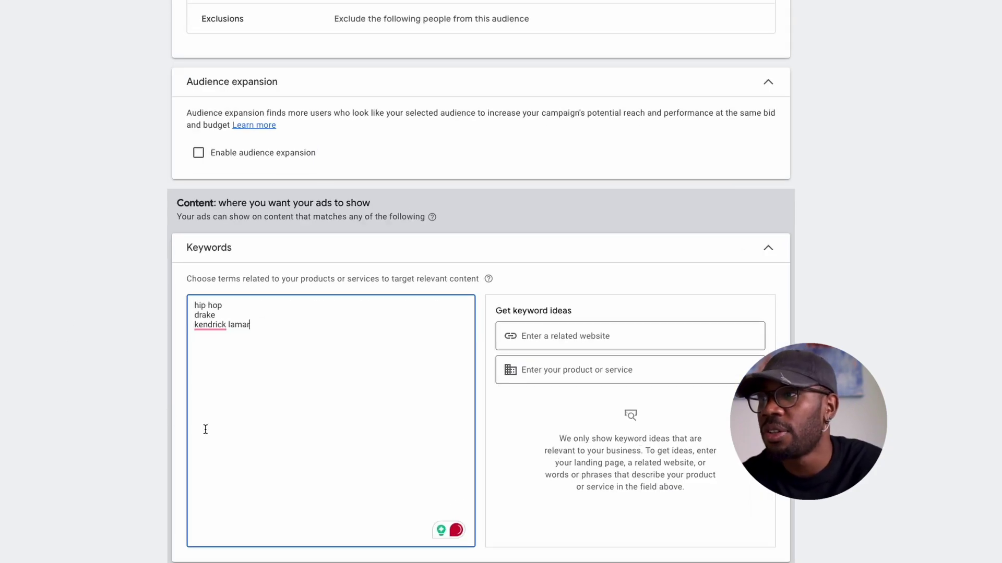
{"action": "scroll", "coordinate": [206, 430], "scroll_direction": "down", "scroll_amount": 3}
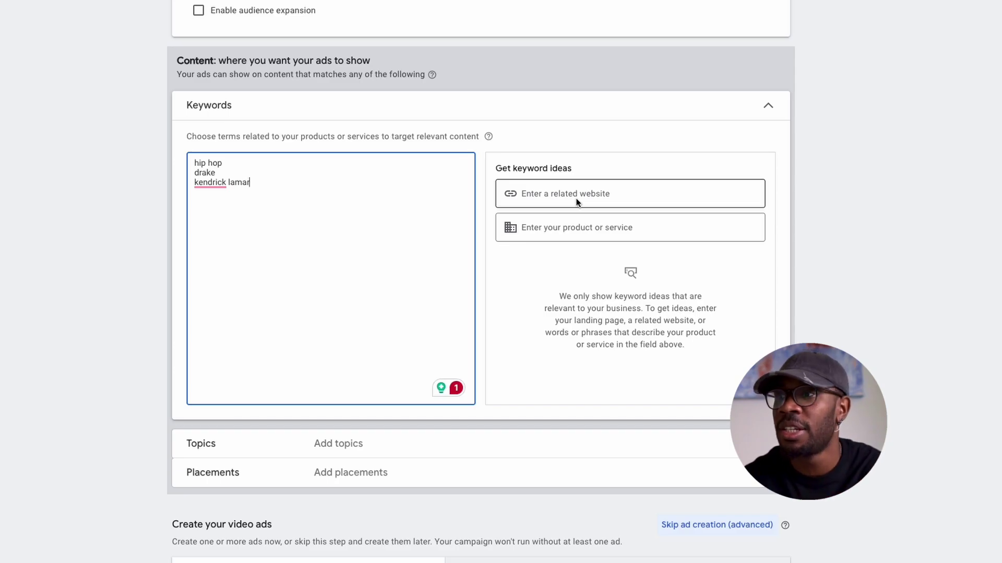
- Target the Rap & Hip-Hop and Dance & Electronic Music topics
{"action": "left_click", "coordinate": [241, 454]}
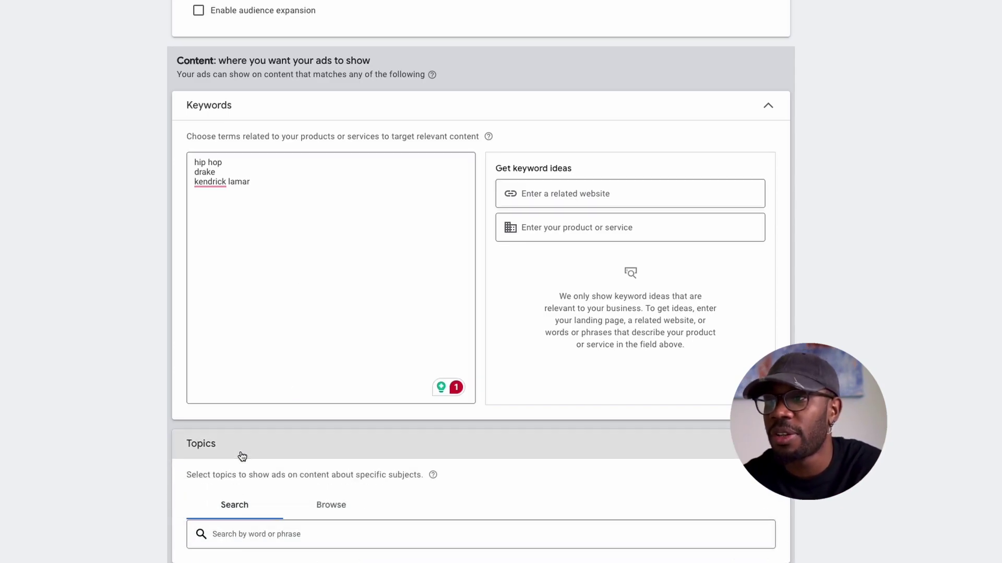
{"action": "left_click", "coordinate": [222, 534]}
{"action": "type", "text": "hip ho"}
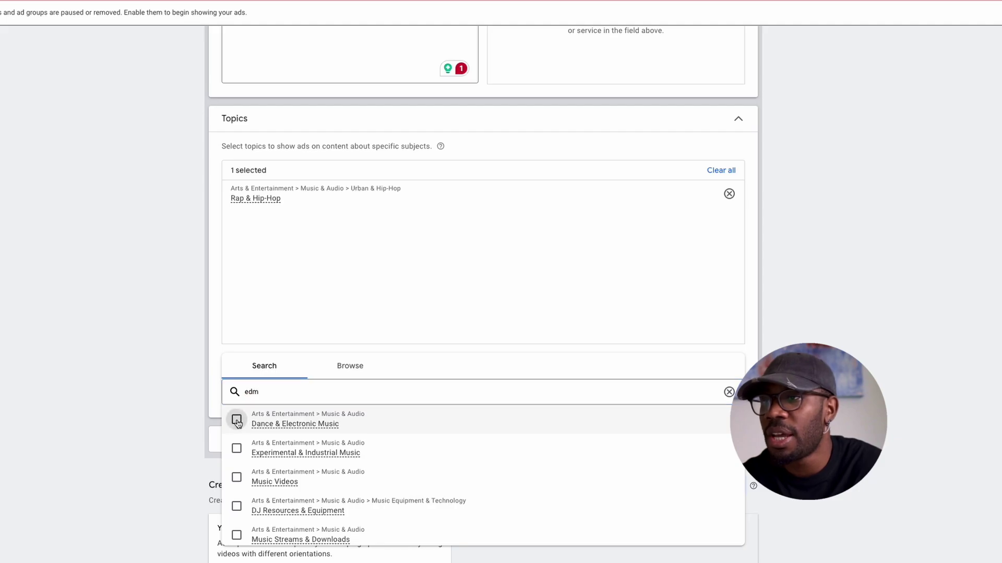
{"action": "left_click", "coordinate": [237, 419]}
{"action": "left_click", "coordinate": [149, 398]}
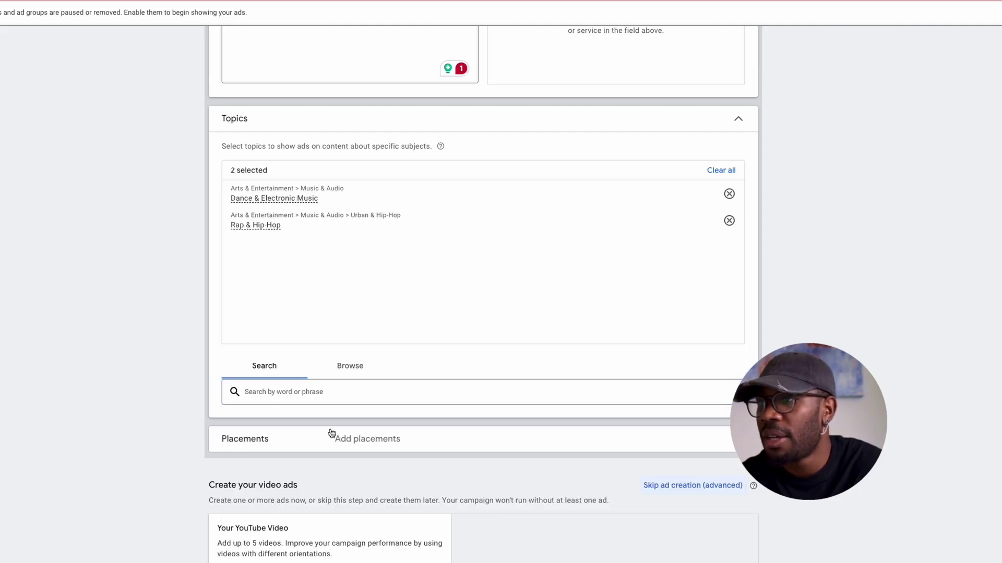
{"action": "left_click", "coordinate": [342, 441]}
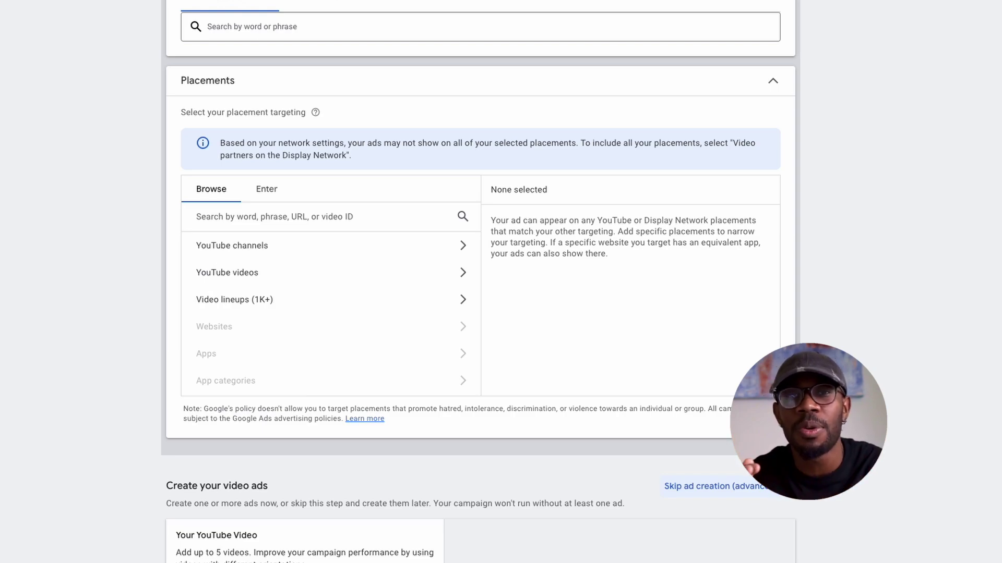
- Add the creator's YouTube channel as a placement and browse its YouTube videos
{"action": "left_click", "coordinate": [267, 220]}
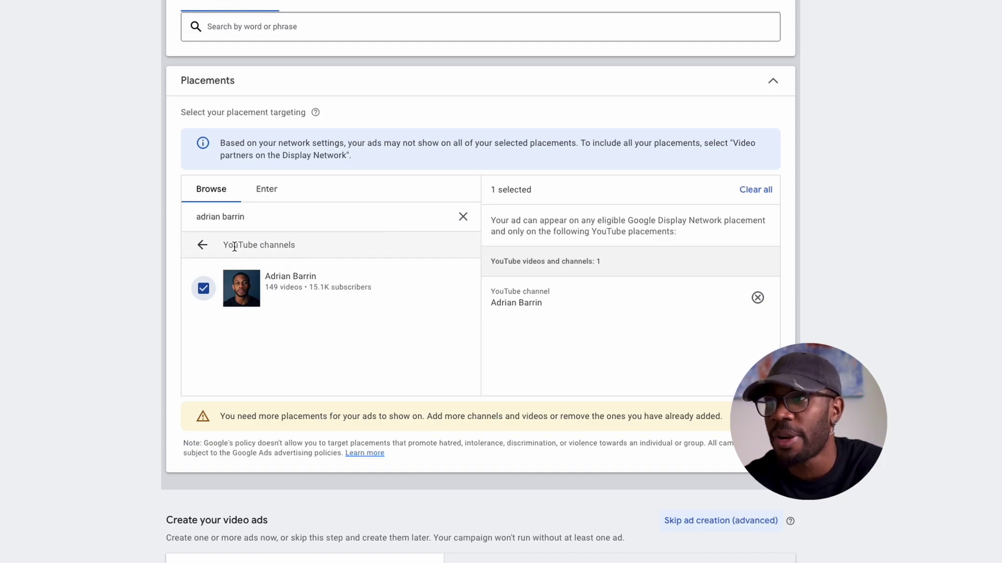
{"action": "left_click", "coordinate": [202, 245]}
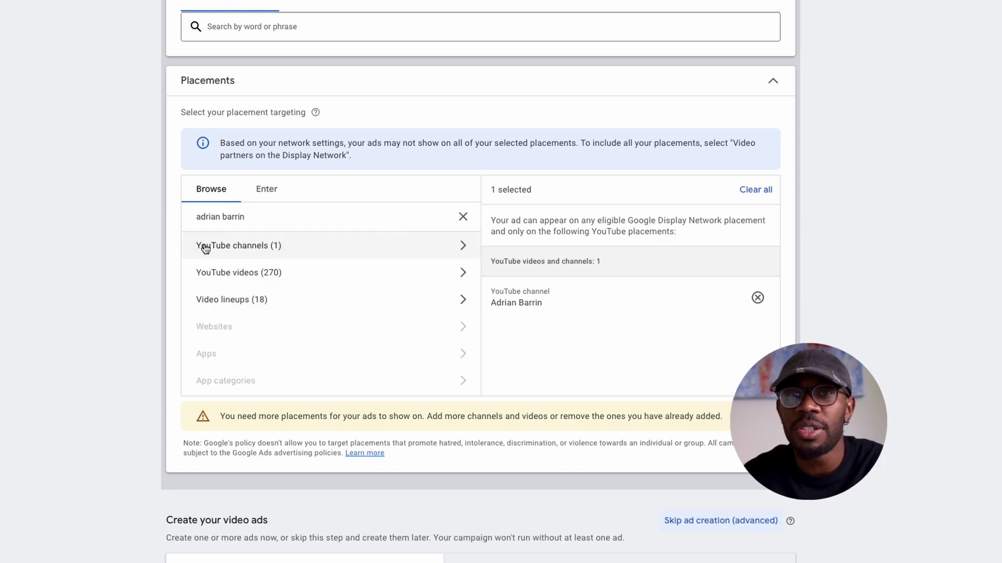
{"action": "left_click", "coordinate": [220, 271]}
{"action": "scroll", "coordinate": [305, 342], "scroll_direction": "down", "scroll_amount": 1}
{"action": "scroll", "coordinate": [306, 342], "scroll_direction": "down", "scroll_amount": 15}
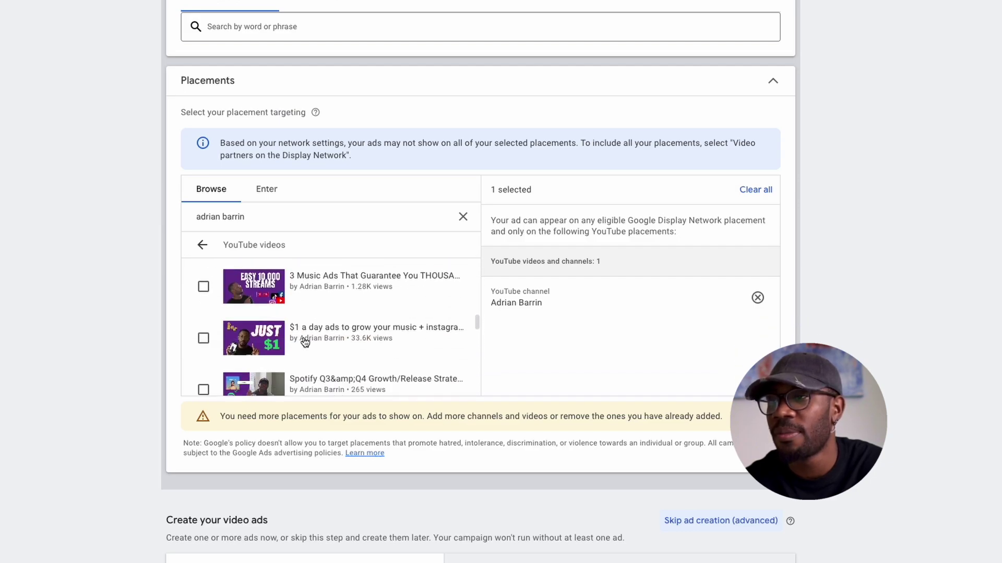
{"action": "scroll", "coordinate": [306, 341], "scroll_direction": "up", "scroll_amount": 20}
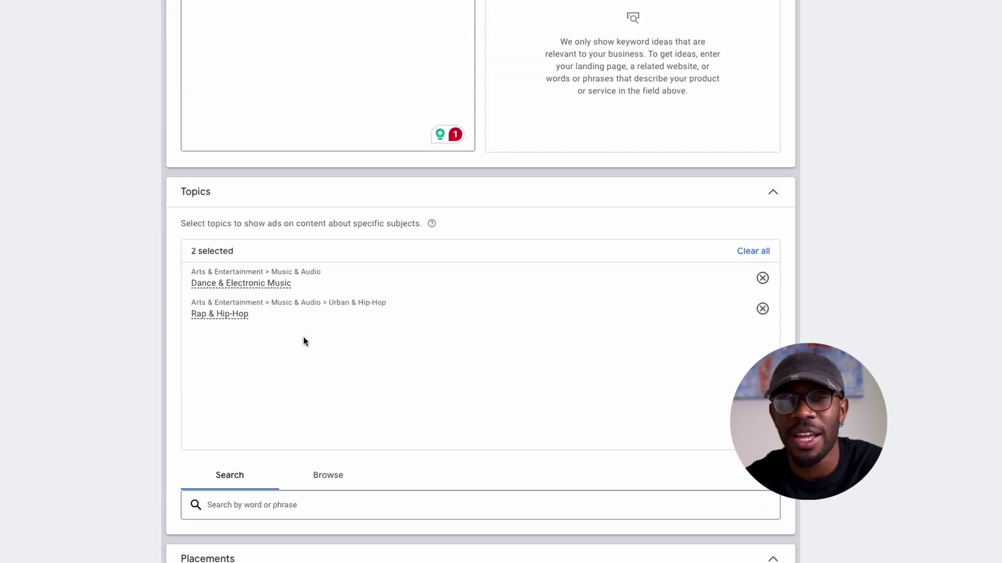
{"action": "scroll", "coordinate": [306, 341], "scroll_direction": "down", "scroll_amount": 8}
{"action": "scroll", "coordinate": [236, 426], "scroll_direction": "down", "scroll_amount": 2}
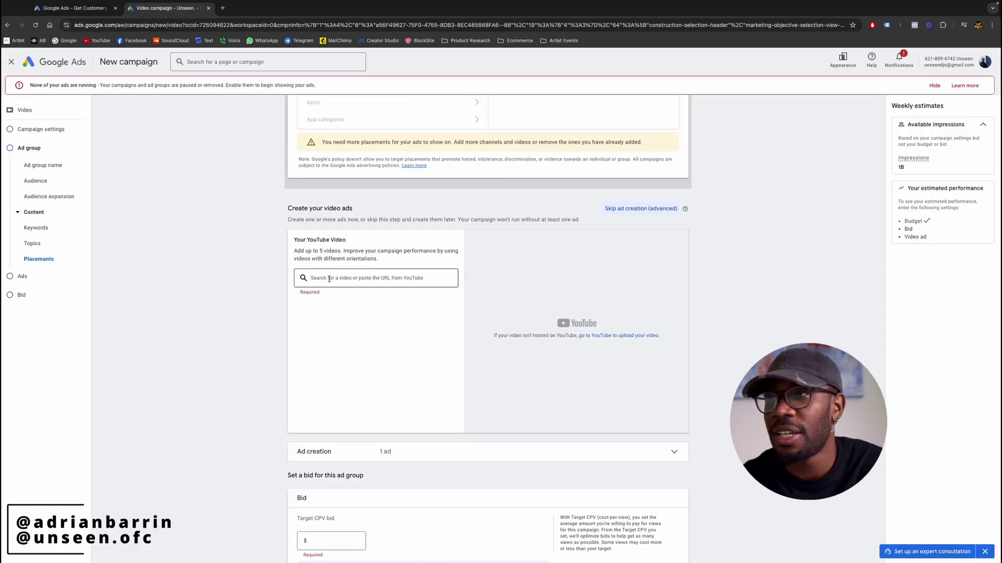
{"action": "left_click", "coordinate": [328, 280]}
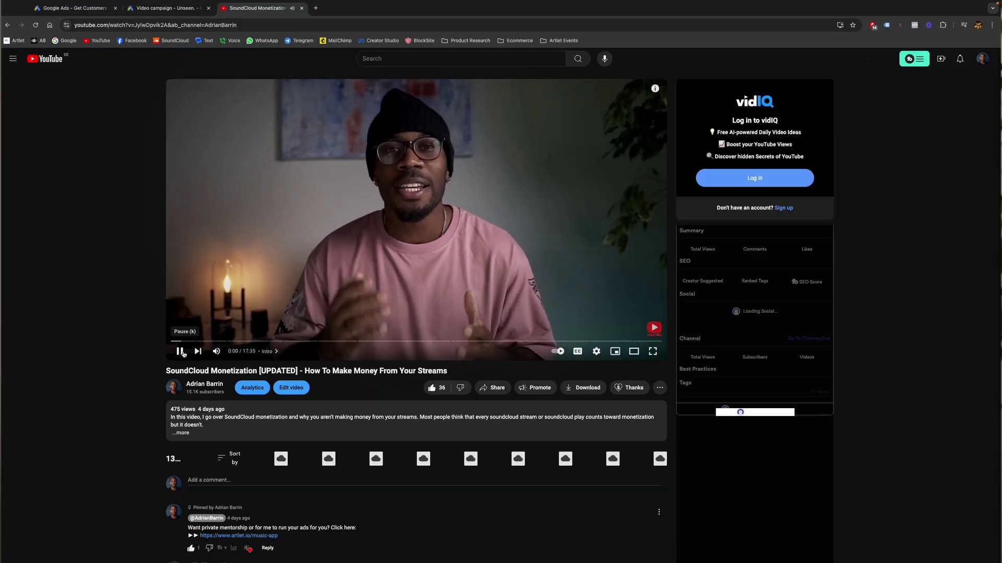
- Pause the SoundCloud Monetization video and copy its share link
{"action": "left_click", "coordinate": [187, 351]}
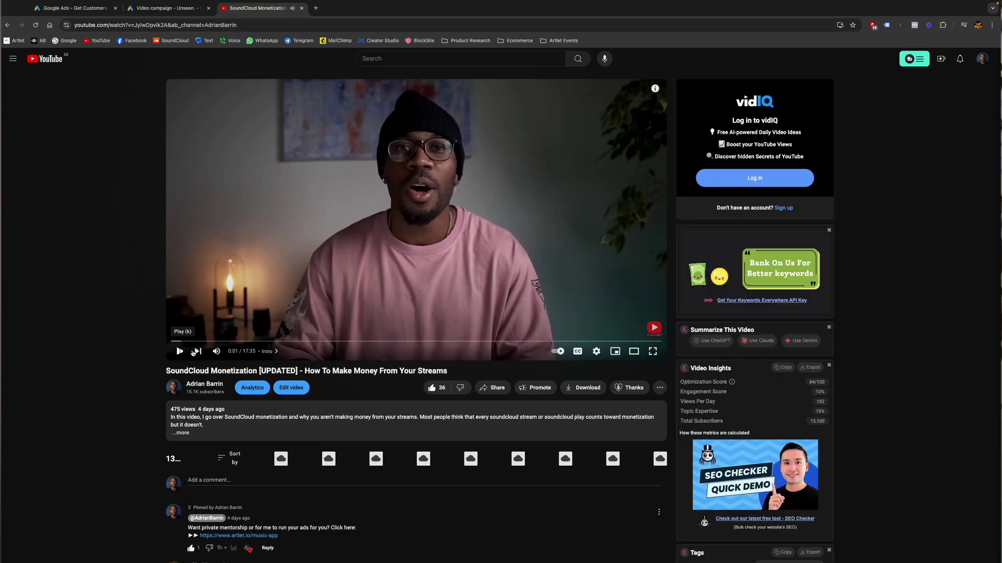
{"action": "left_click", "coordinate": [493, 388]}
{"action": "left_click", "coordinate": [571, 350]}
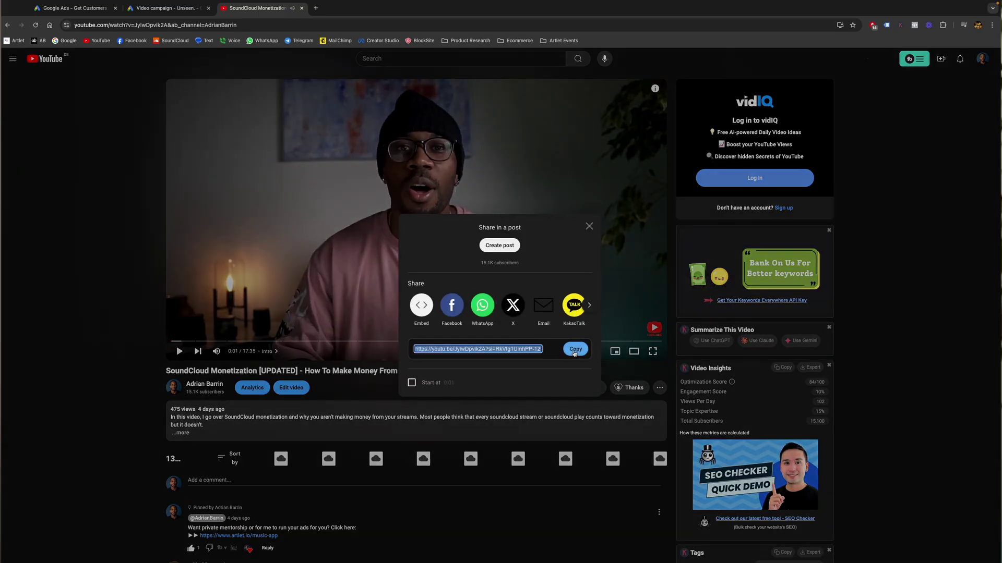
- Use the copied SoundCloud Monetization link as the ad's video and final URL
{"action": "left_click", "coordinate": [159, 9]}
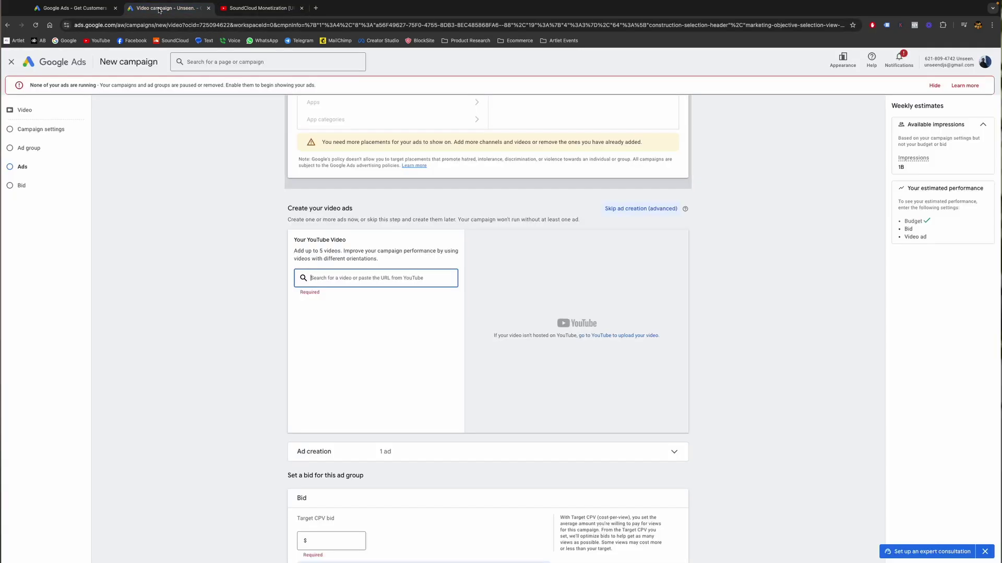
{"action": "key", "text": "ctrl+v"}
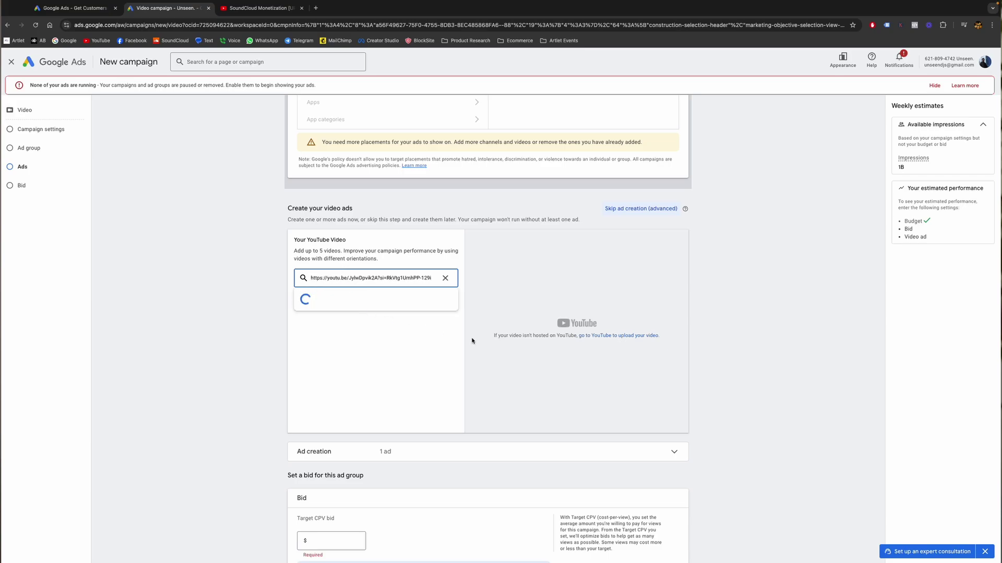
{"action": "scroll", "coordinate": [307, 290], "scroll_direction": "down", "scroll_amount": 2}
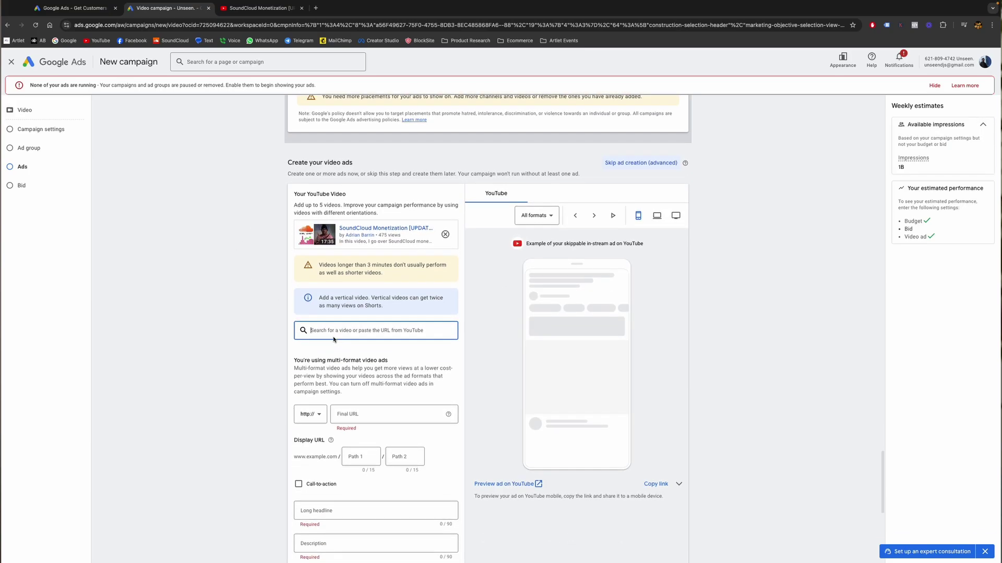
{"action": "scroll", "coordinate": [382, 416], "scroll_direction": "down", "scroll_amount": 2}
{"action": "left_click", "coordinate": [349, 359]}
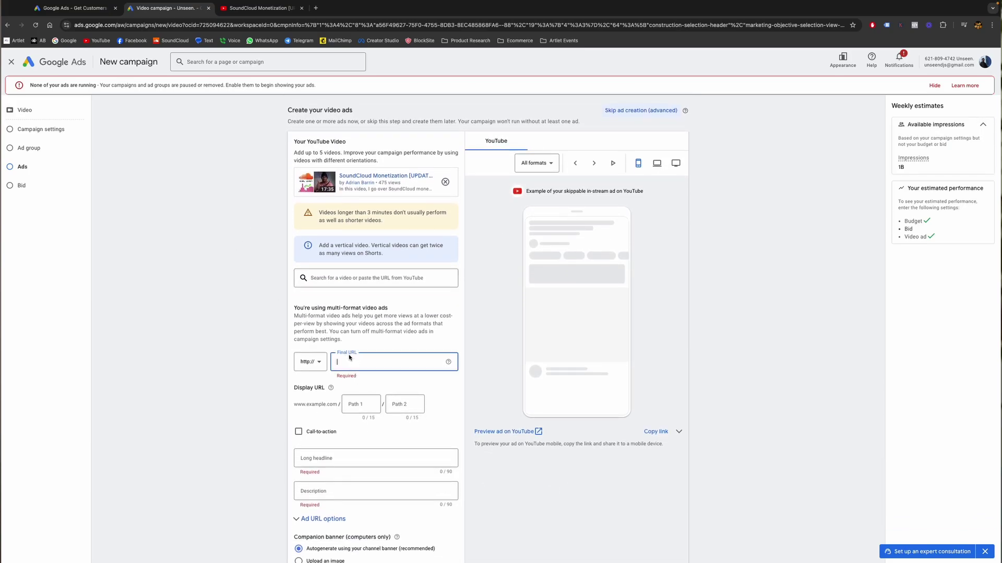
{"action": "key", "text": "ctrl+v"}
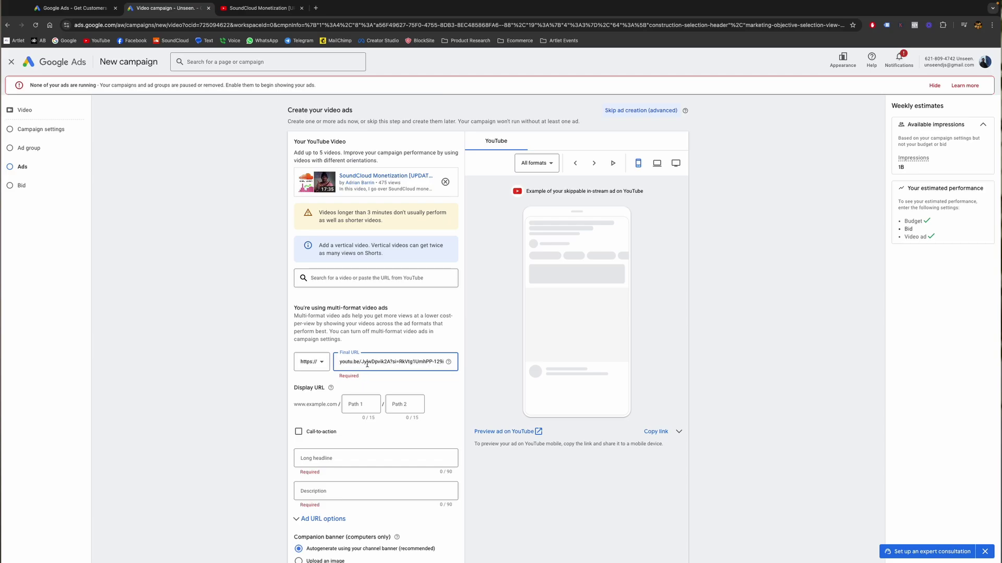
{"action": "double_click", "coordinate": [369, 365]}
{"action": "left_click", "coordinate": [335, 402]}
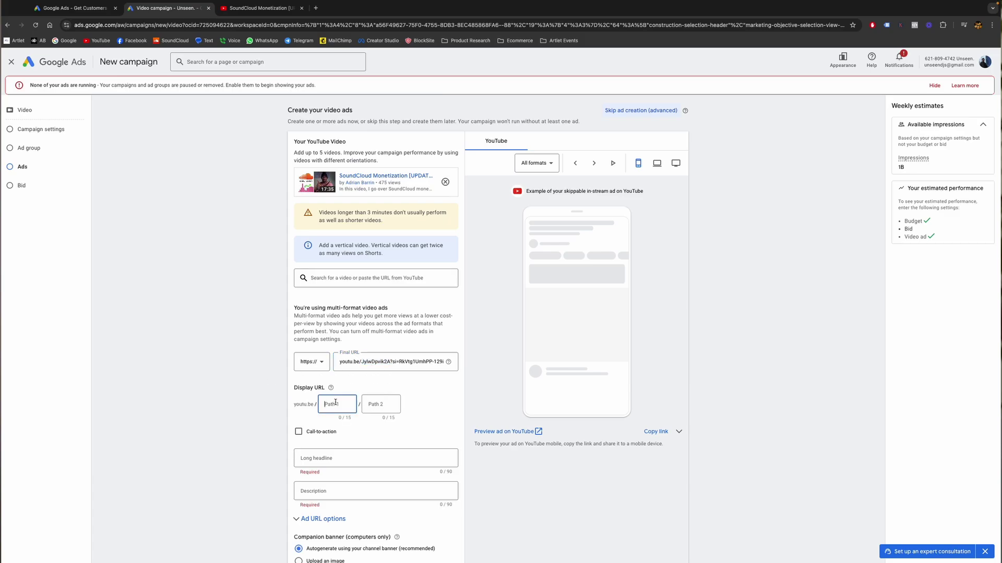
- Turn on a Watch now call-to-action for the ad
{"action": "scroll", "coordinate": [288, 417], "scroll_direction": "down", "scroll_amount": 2}
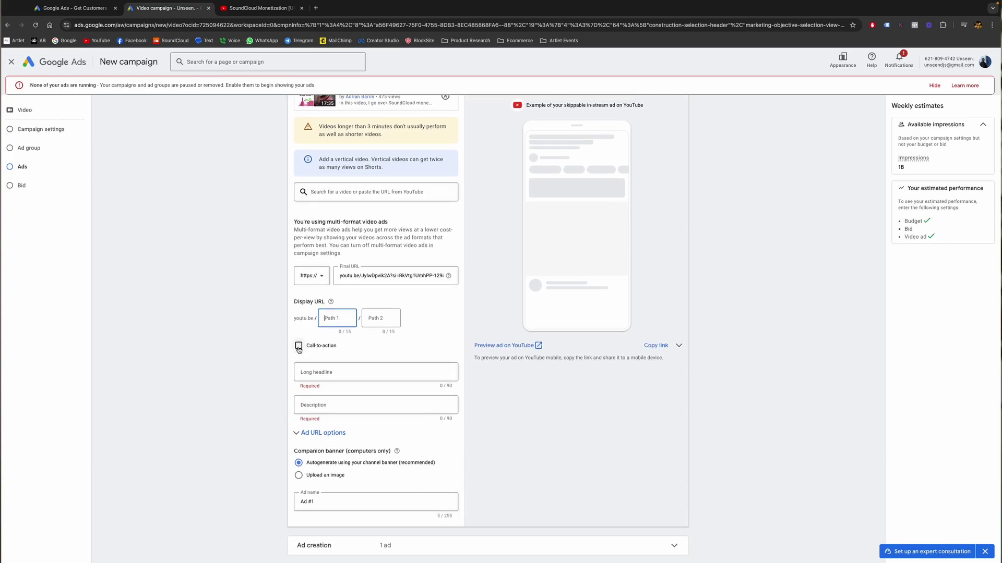
{"action": "left_click", "coordinate": [298, 345]}
{"action": "left_click", "coordinate": [319, 372]}
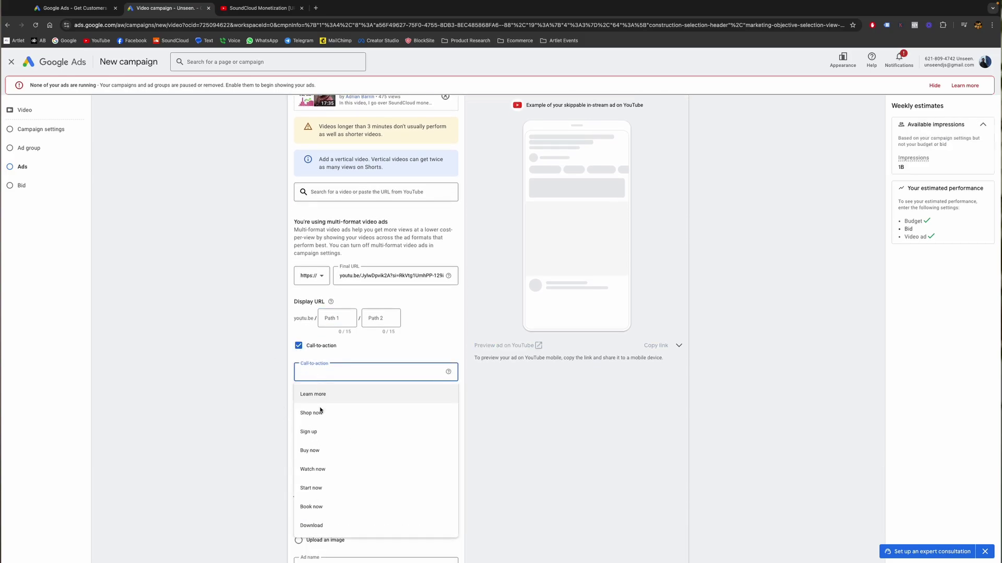
{"action": "left_click", "coordinate": [312, 469]}
{"action": "left_click", "coordinate": [324, 406]}
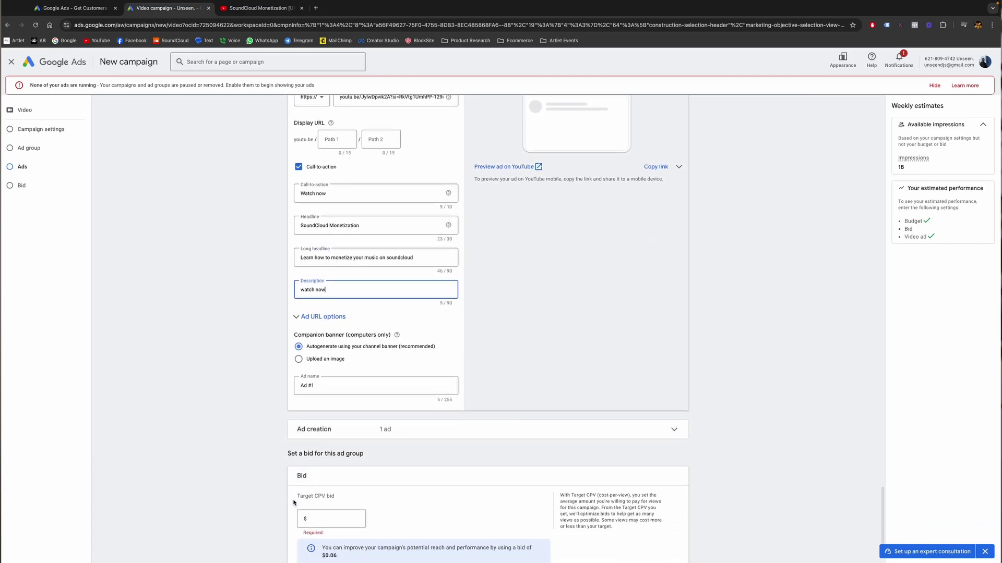
- Rename the ad from Ad #1 to 'SoundCloud Monetization'
{"action": "scroll", "coordinate": [302, 516], "scroll_direction": "down", "scroll_amount": 1}
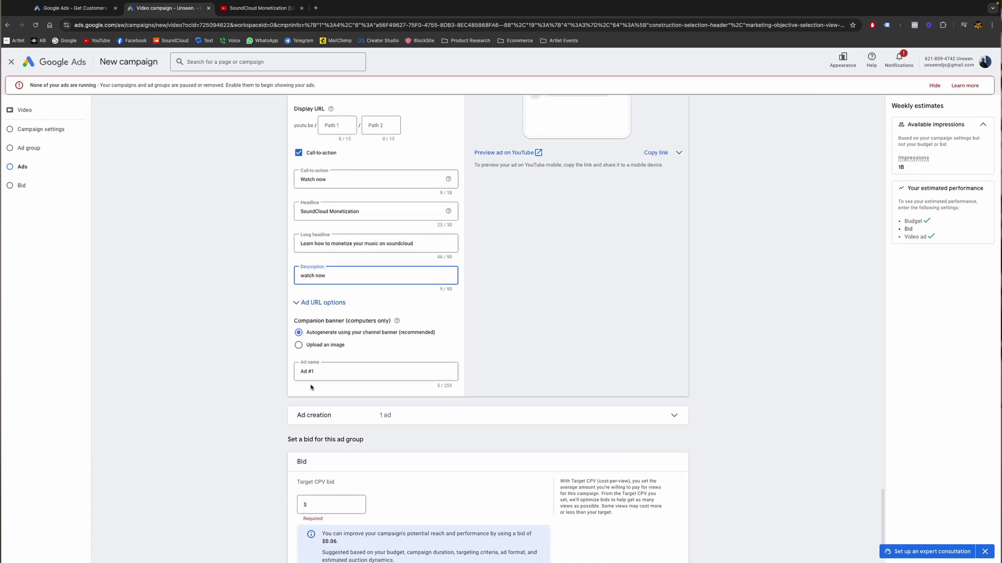
{"action": "left_click", "coordinate": [324, 371]}
{"action": "left_click_drag", "start_coordinate": [324, 371], "coordinate": [300, 371]}
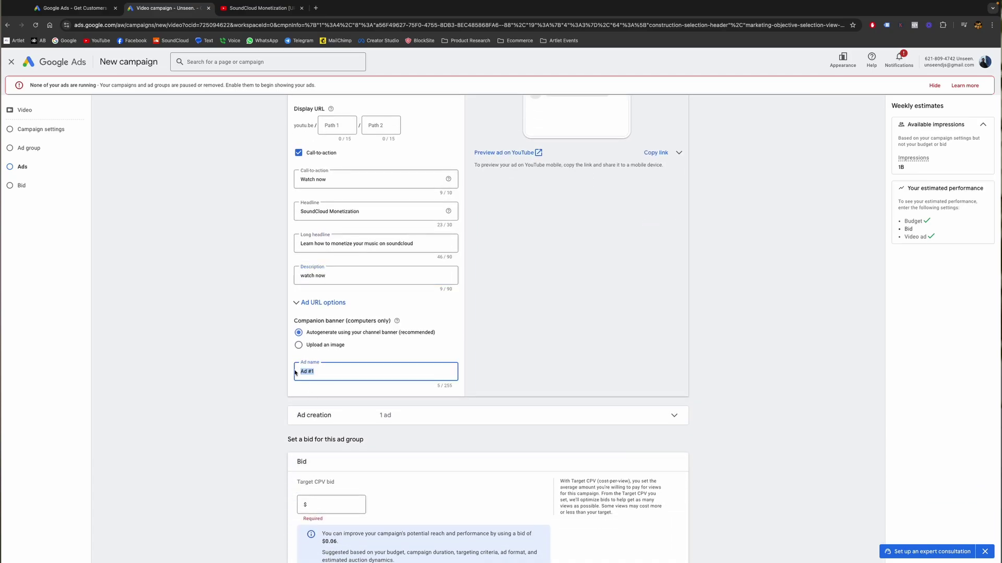
{"action": "key", "text": "BackSpace"}
{"action": "type", "text": "M"}
{"action": "key", "text": "BackSpace"}
{"action": "type", "text": "SoundCloud Monetization"}
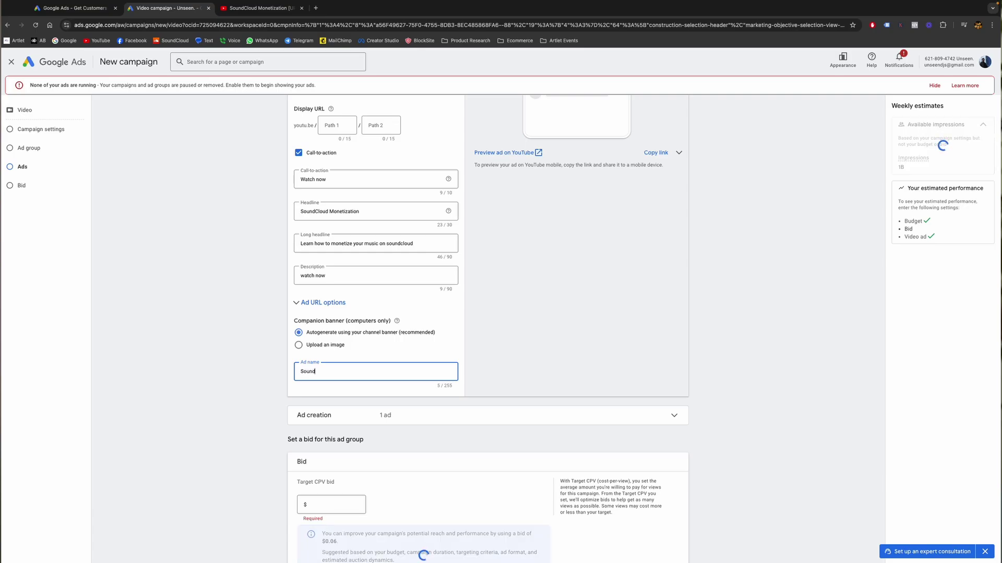
{"action": "left_click", "coordinate": [312, 381]}
{"action": "scroll", "coordinate": [313, 381], "scroll_direction": "down", "scroll_amount": 2}
- Enter a $0.10 target CPV bid and create the campaign
{"action": "left_click", "coordinate": [319, 413]}
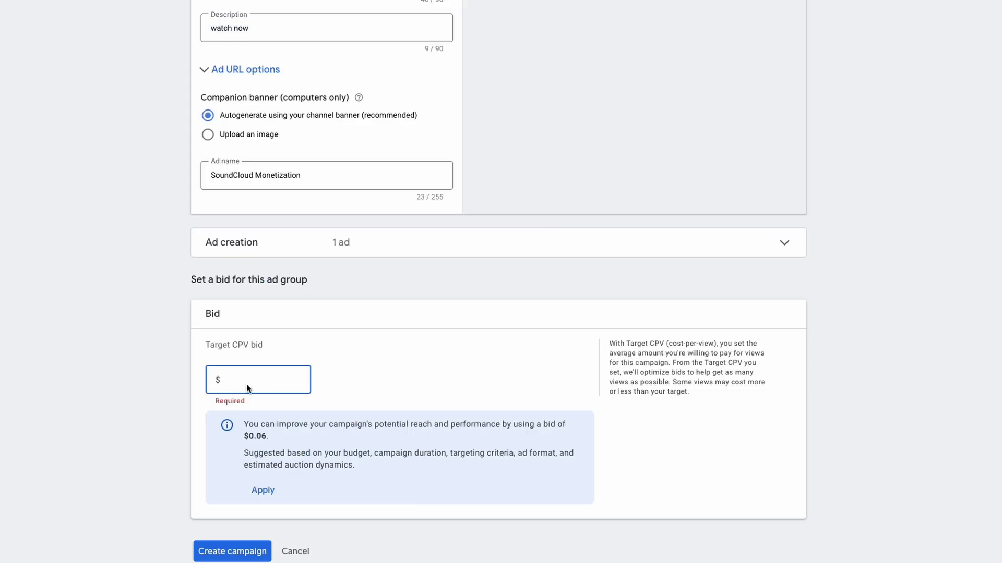
{"action": "type", "text": "0.00"}
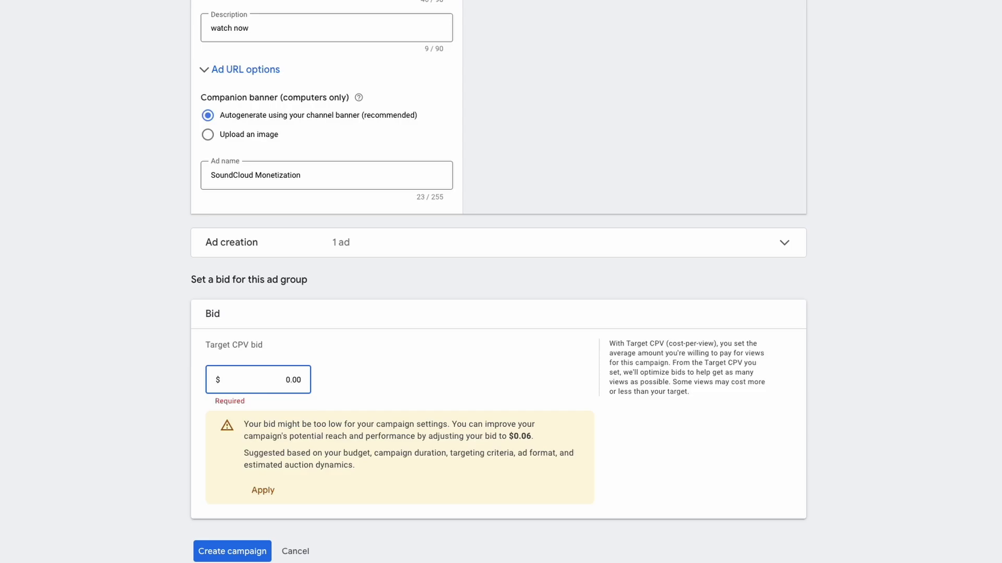
{"action": "key", "text": "BackSpace"}
{"action": "key", "text": "BackSpace"}
{"action": "type", "text": "10"}
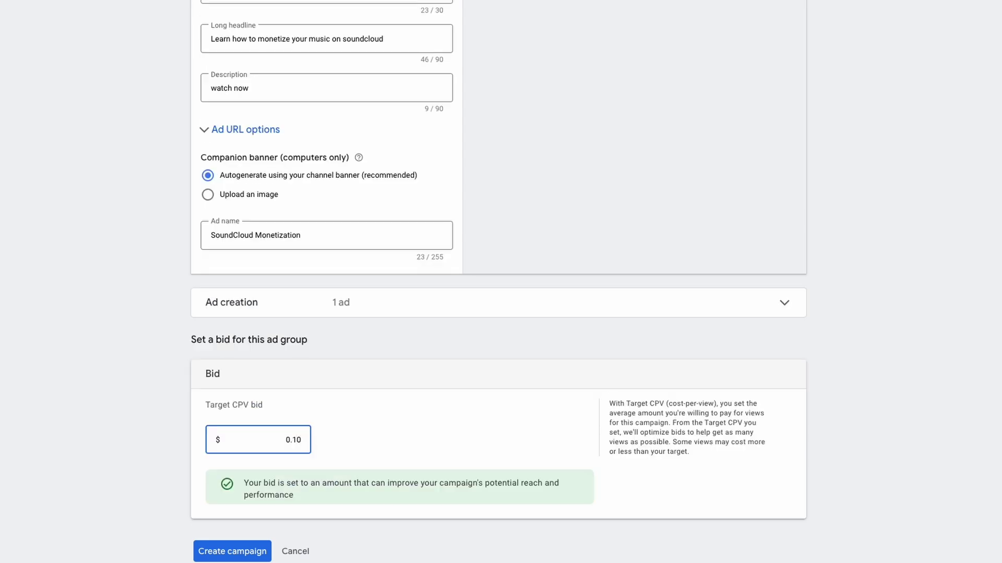
{"action": "left_click", "coordinate": [127, 345]}
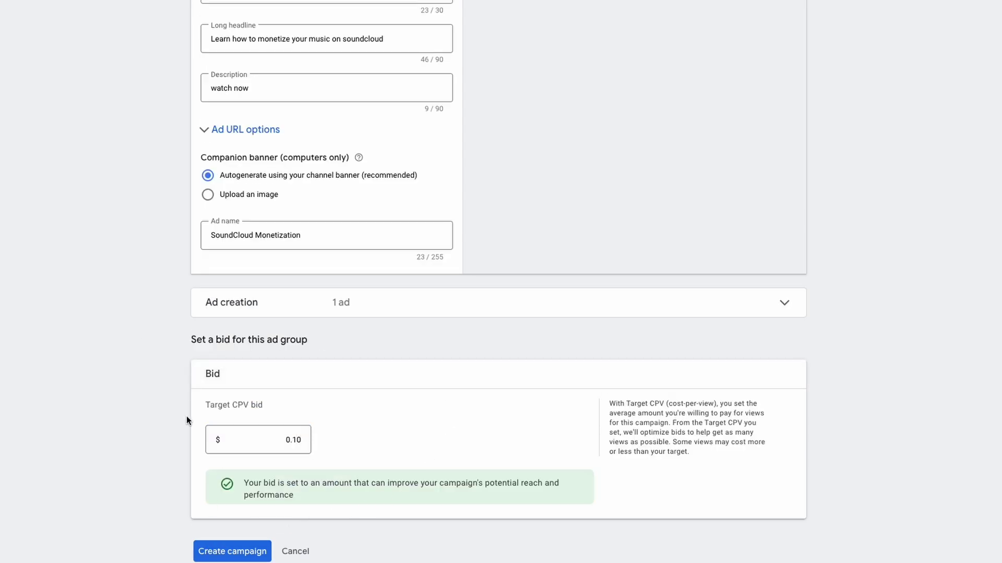
{"action": "left_click", "coordinate": [233, 552]}
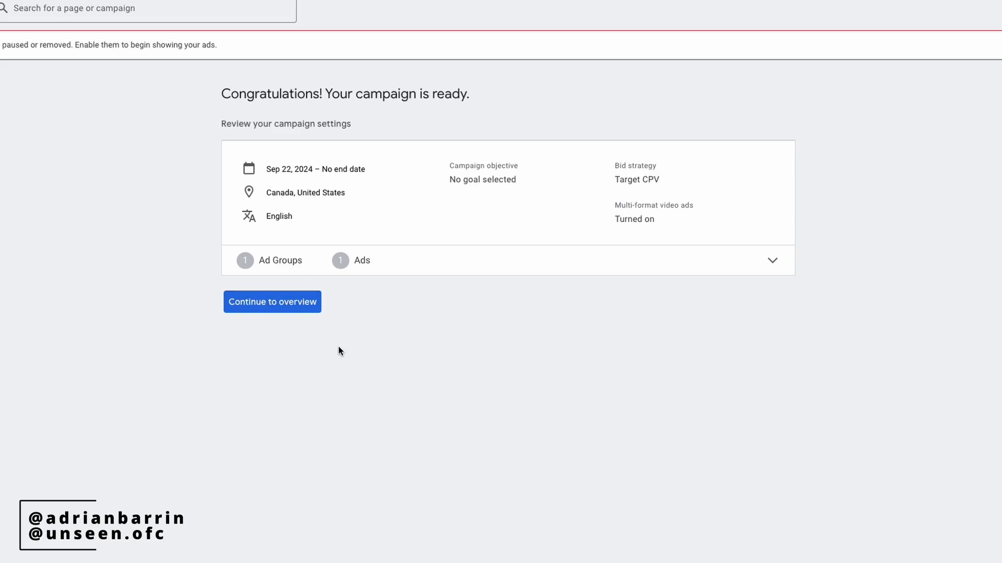
- Continue to the new campaign's overview and scroll through its cards
{"action": "left_click", "coordinate": [291, 306]}
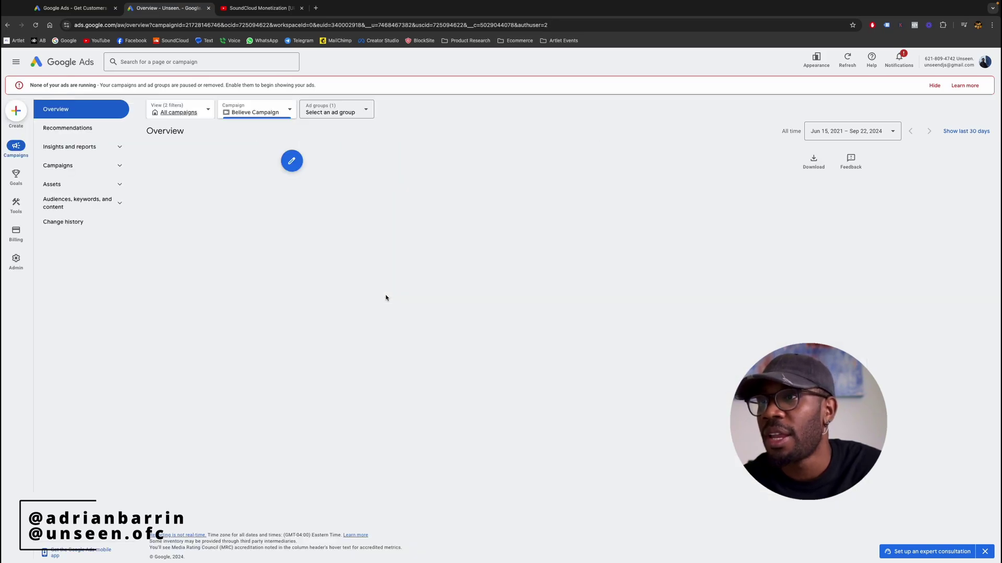
{"action": "scroll", "coordinate": [385, 297], "scroll_direction": "down", "scroll_amount": 5}
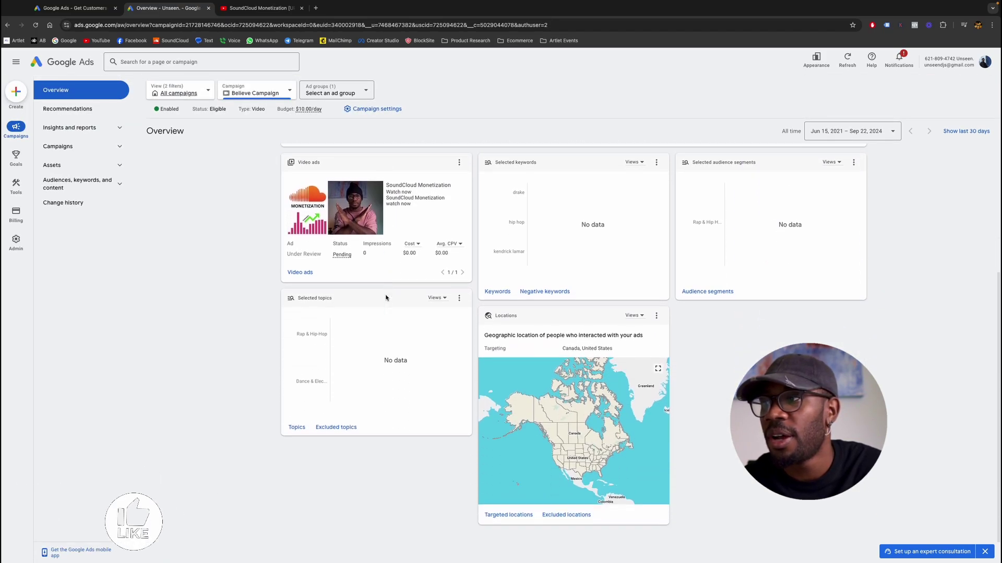
{"action": "scroll", "coordinate": [386, 298], "scroll_direction": "up", "scroll_amount": 4}
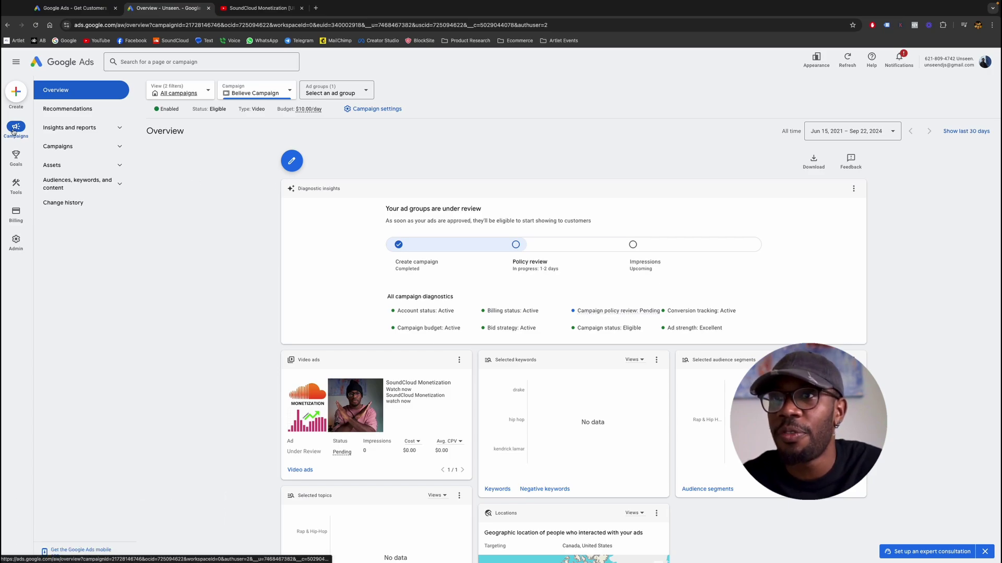
{"action": "left_click", "coordinate": [118, 153]}
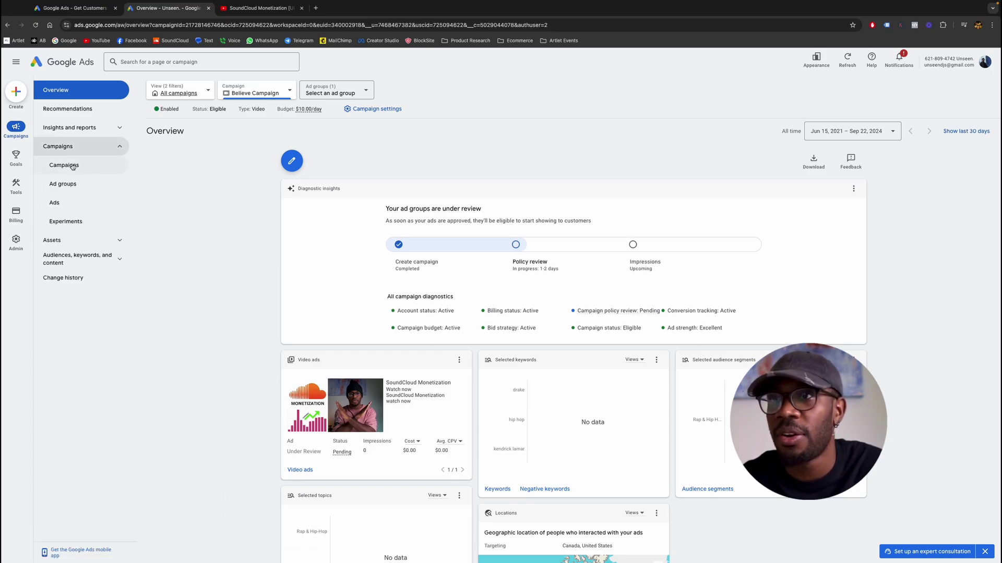
- Open Believe Campaign and visit its Audiences, Locations and Content pages
{"action": "left_click", "coordinate": [72, 166]}
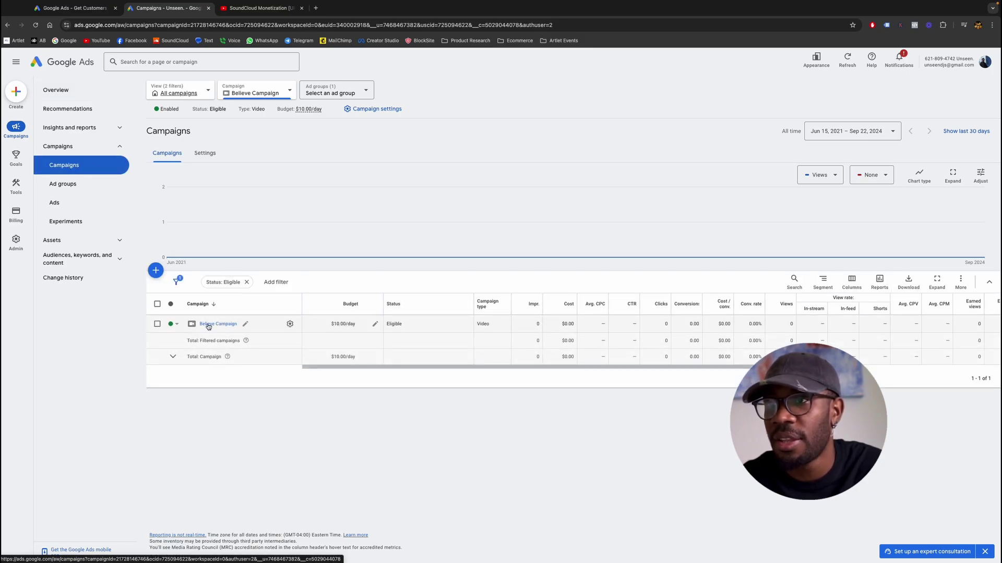
{"action": "left_click", "coordinate": [208, 325]}
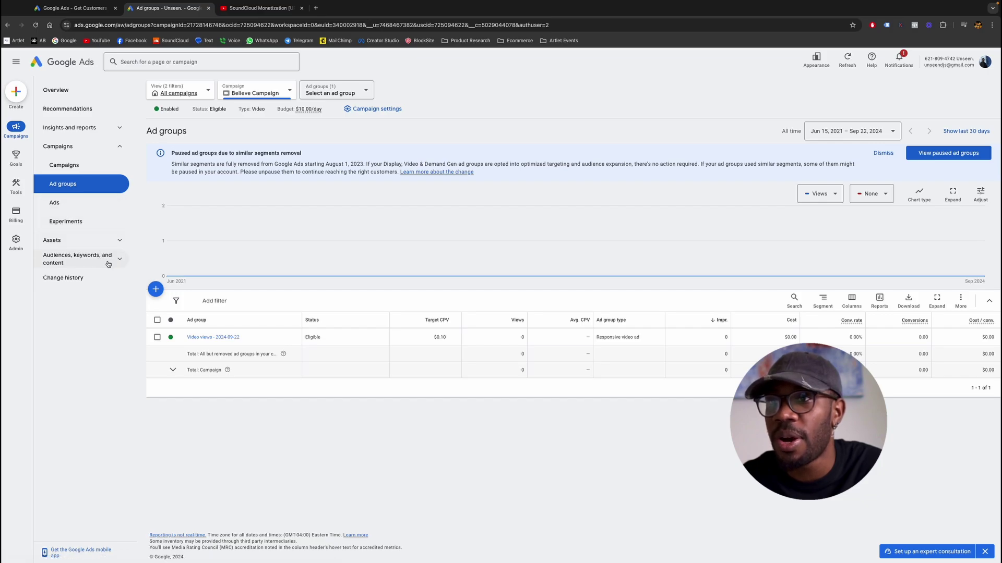
{"action": "left_click", "coordinate": [77, 282]}
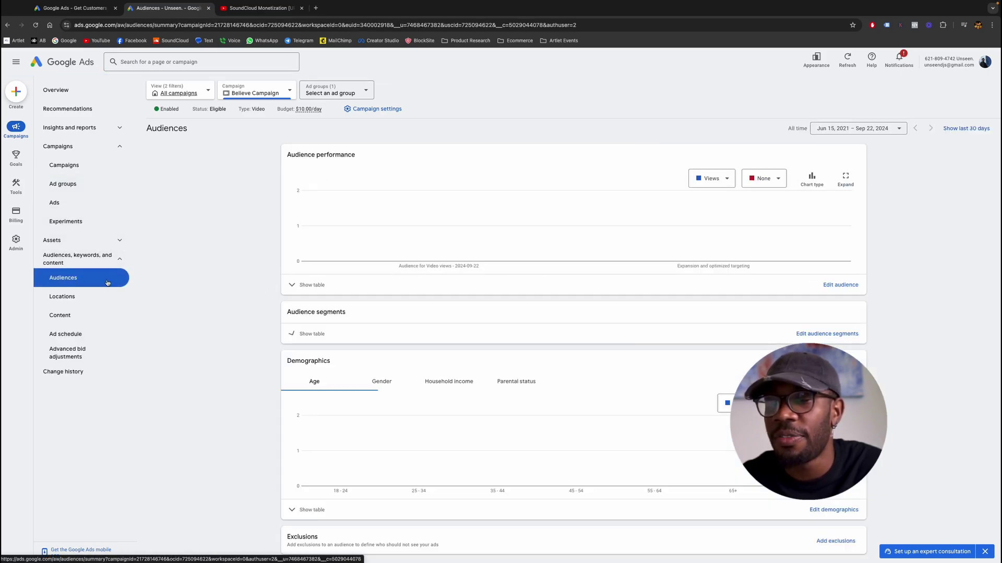
{"action": "left_click", "coordinate": [70, 301]}
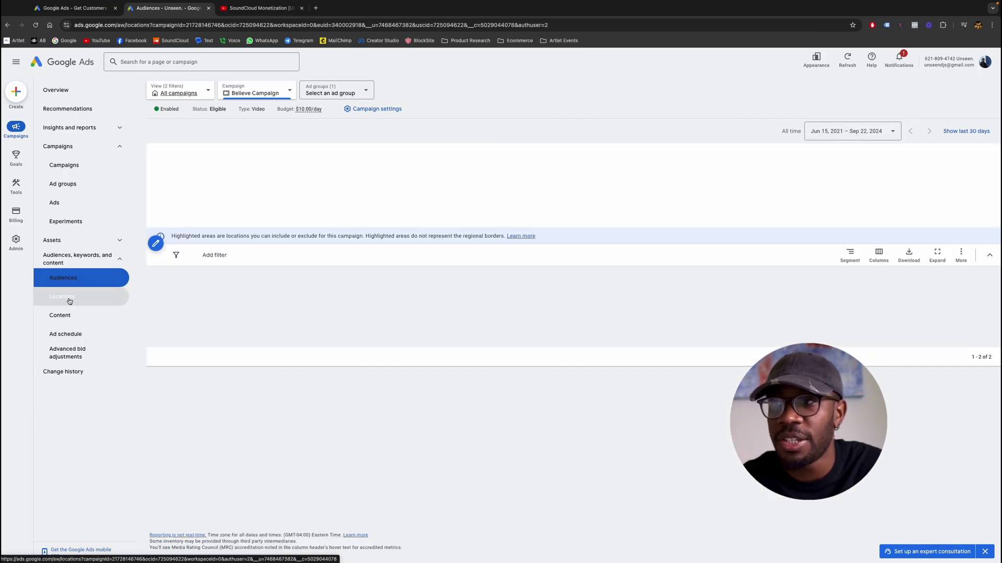
{"action": "left_click", "coordinate": [60, 316]}
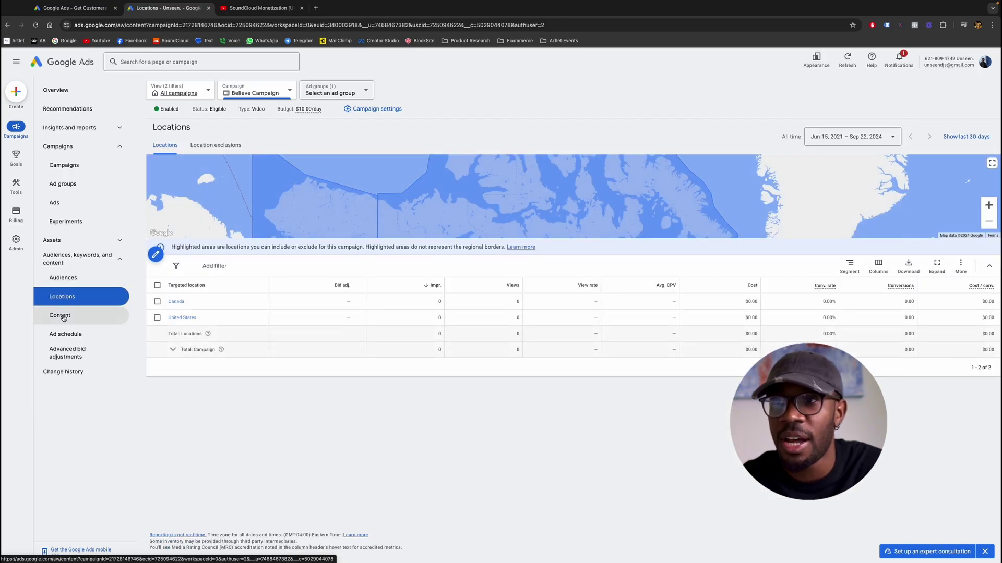